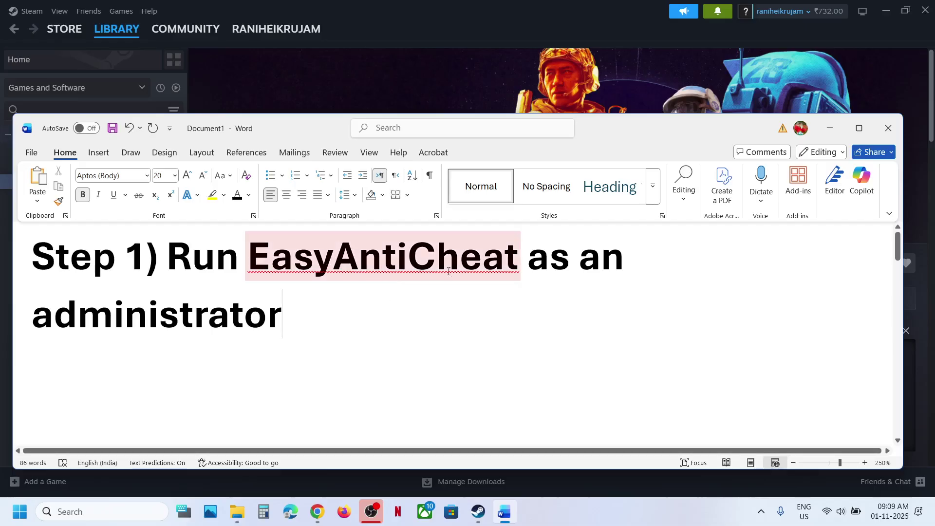
Bring the Steam ARC Raiders library page in front of the Word note
left_click(396, 86)
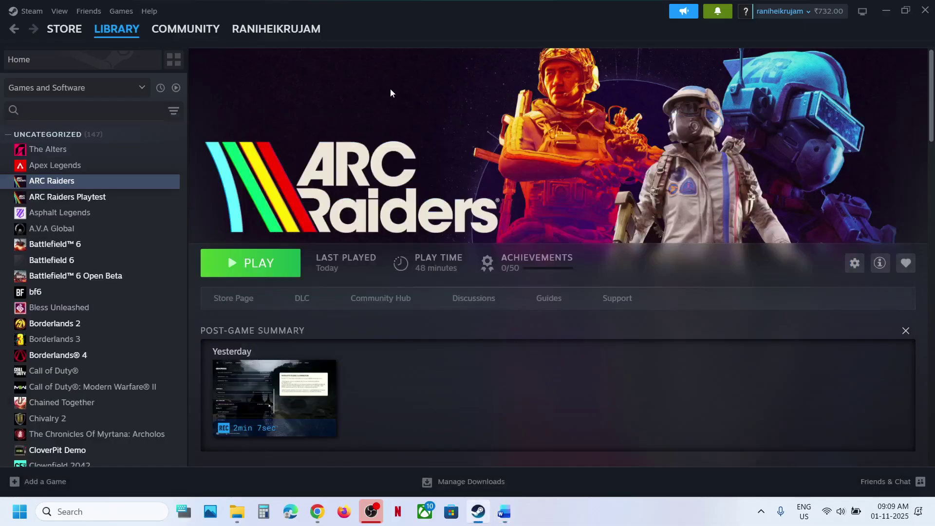
Browse ARC Raiders' local files from Steam and enter the EasyAntiCheat folder
right_click(89, 183)
mouse_move(120, 263)
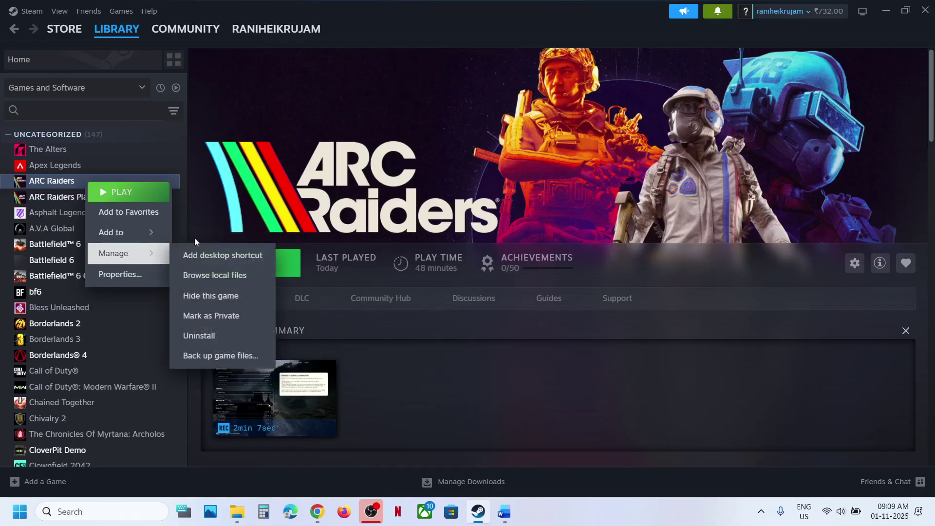
left_click(227, 276)
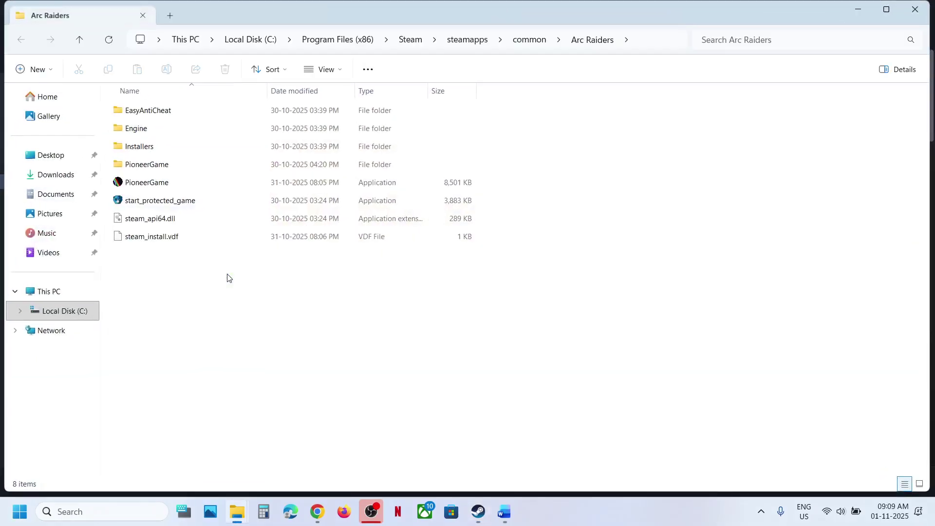
double_click(142, 115)
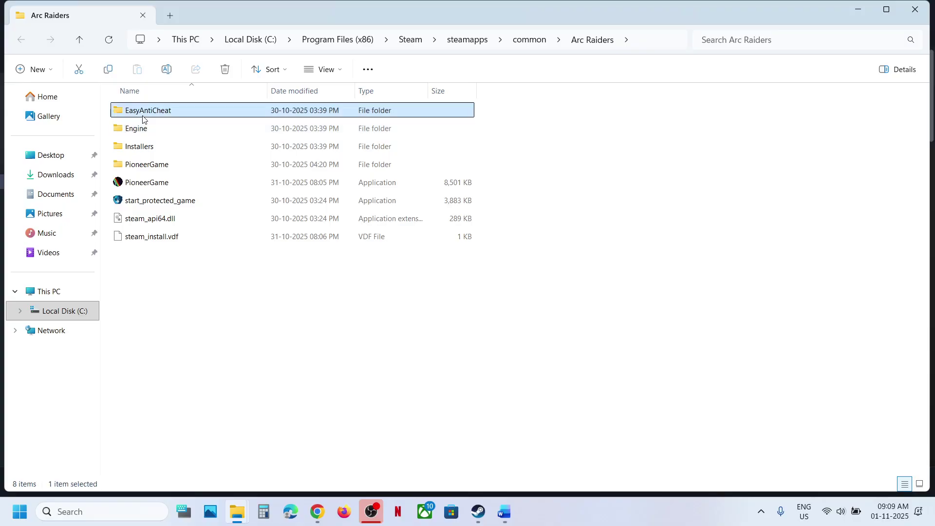
Run EasyAntiCheat_EOS_Setup as administrator and approve the UAC prompt
left_click(150, 167)
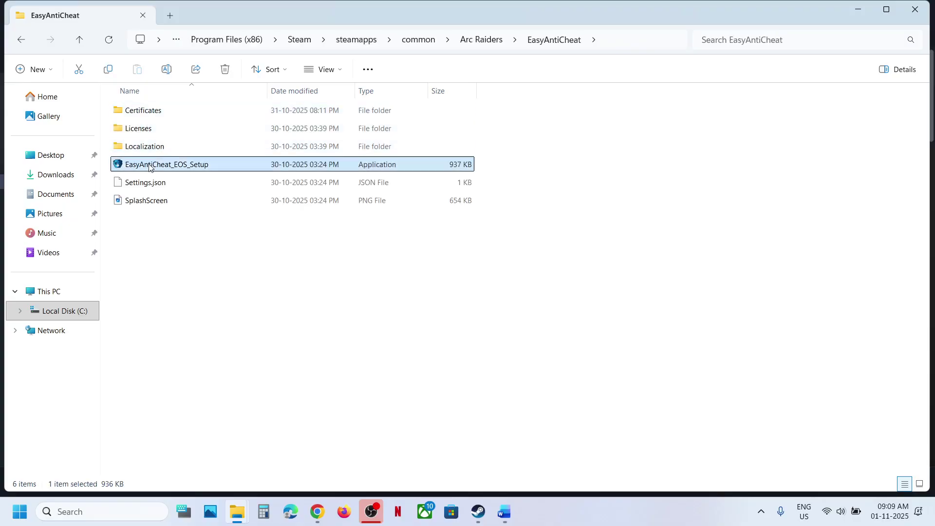
right_click(150, 167)
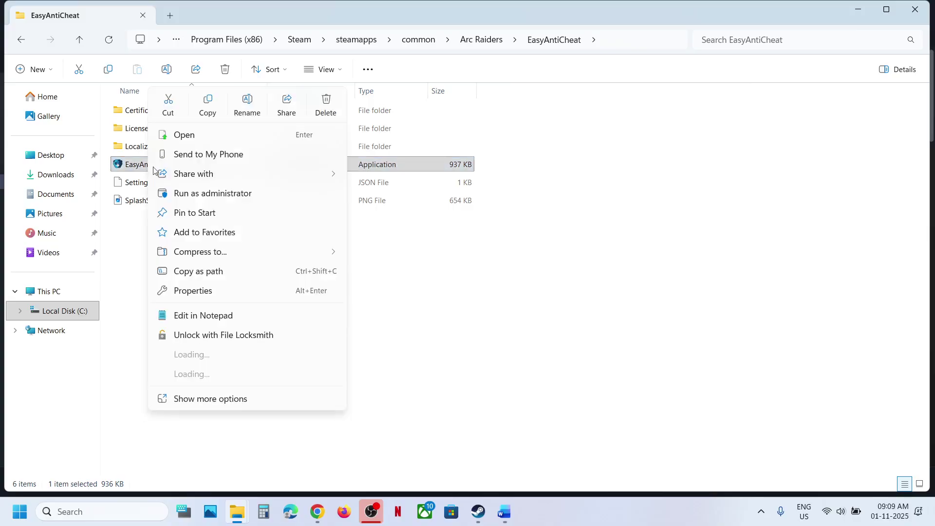
left_click(200, 196)
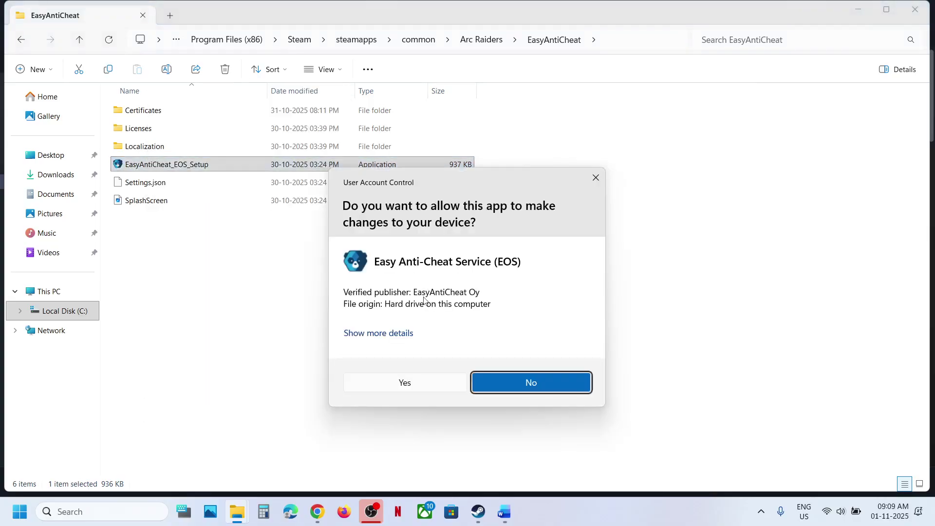
left_click(396, 378)
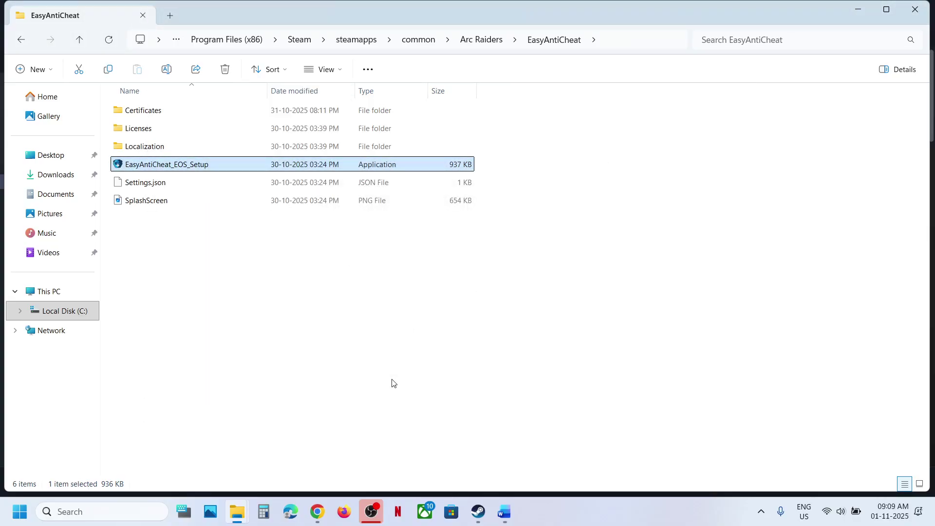
left_click(475, 511)
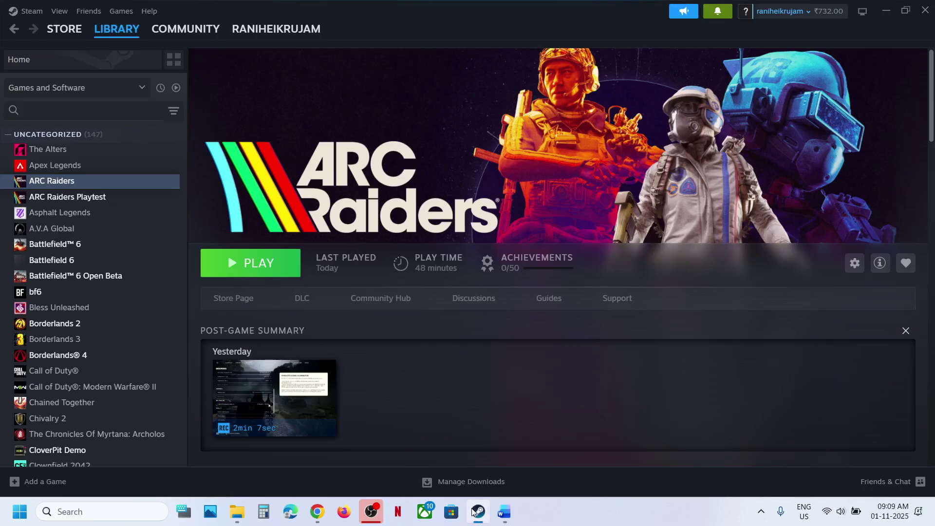
Bring the Word instructions forward and scroll down to the Step 2 heading
left_click(503, 511)
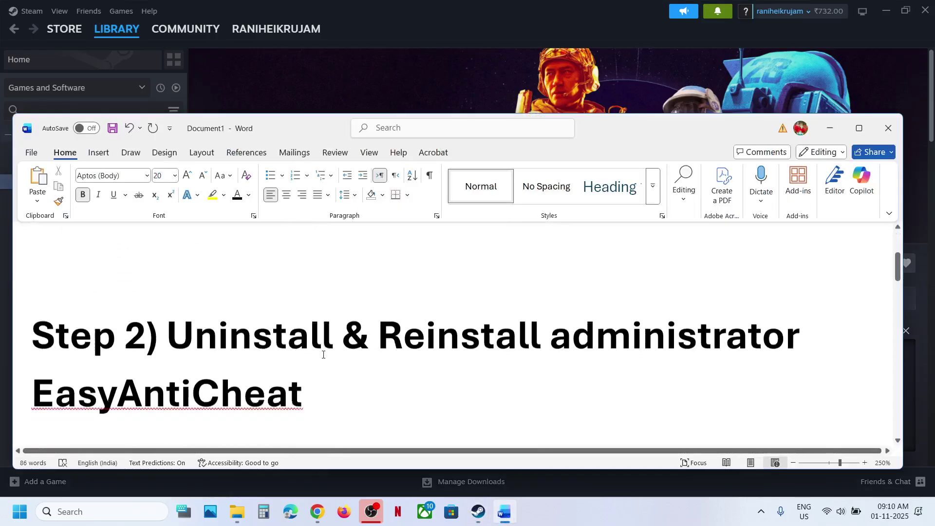
scroll(323, 355, "down", 1)
left_click(428, 83)
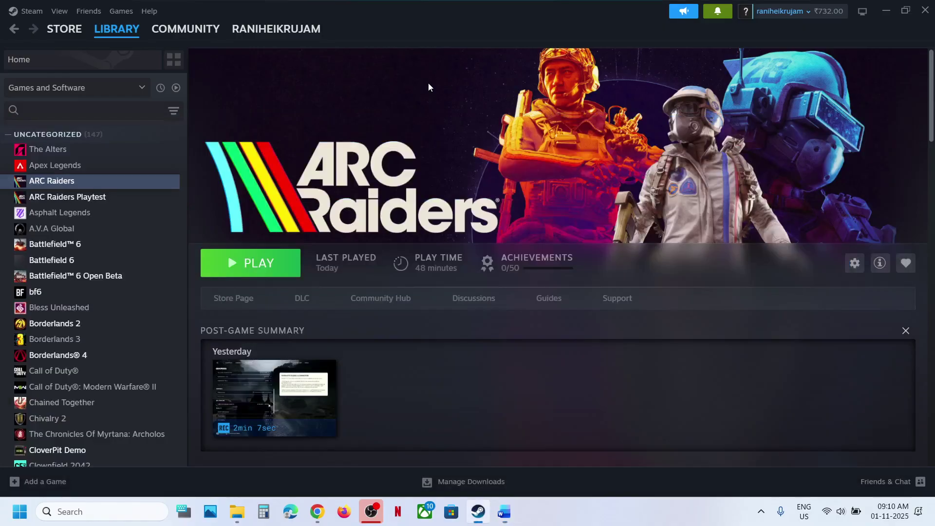
left_click(514, 512)
left_click(505, 512)
left_click(505, 511)
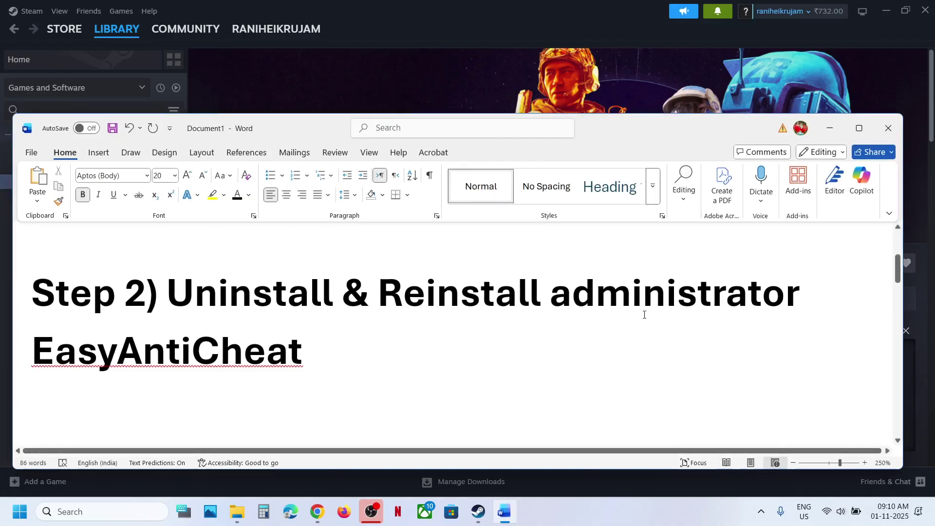
Delete 'administrator' so the heading reads 'Uninstall & Reinstall EasyAntiCheat', then return to ARC Raiders in Steam
double_click(641, 296)
key("Delete")
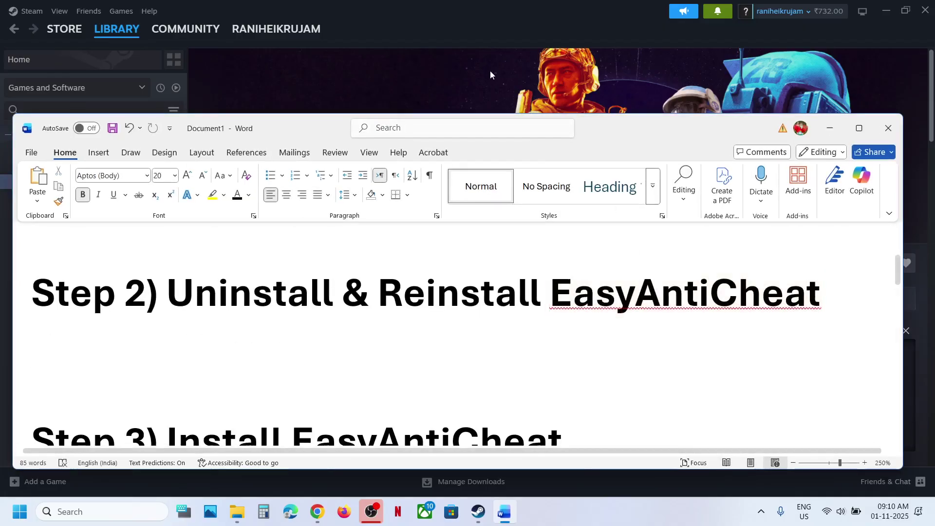
left_click(490, 71)
right_click(79, 180)
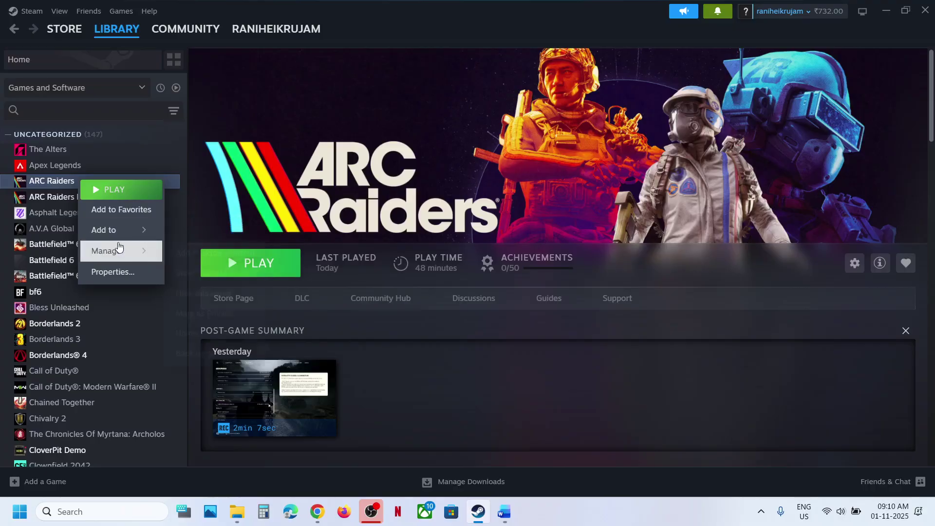
Open the game's Installers folder and run Uninstall_EasyAntiCheat as administrator
mouse_move(120, 250)
left_click(202, 276)
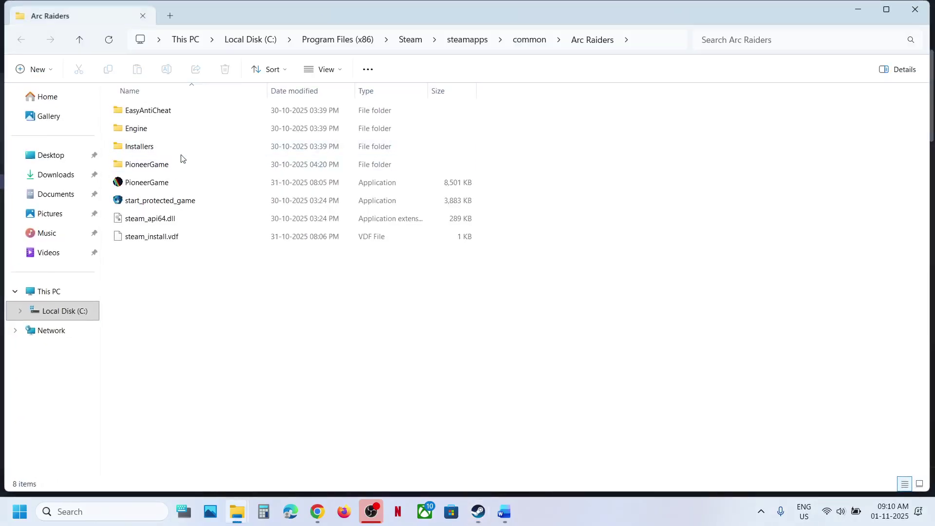
double_click(147, 148)
left_click(144, 128)
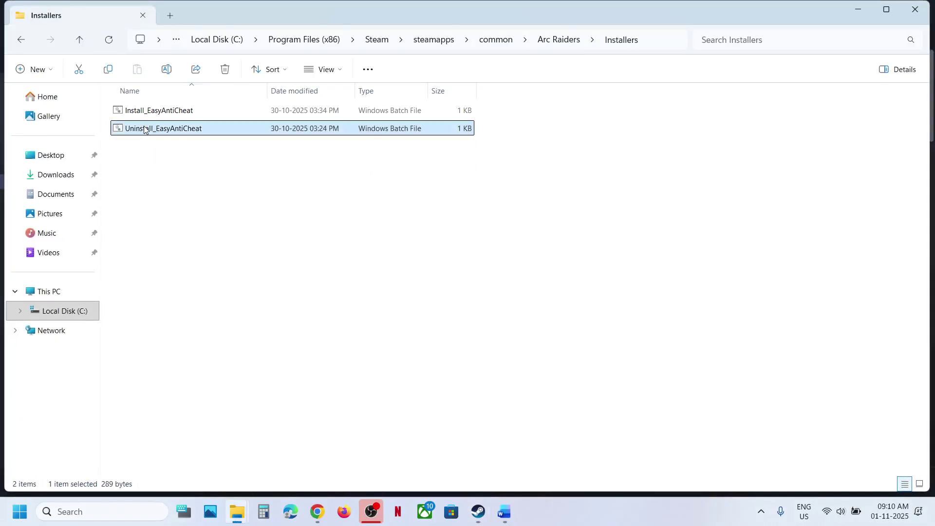
right_click(145, 129)
left_click(207, 215)
left_click(396, 373)
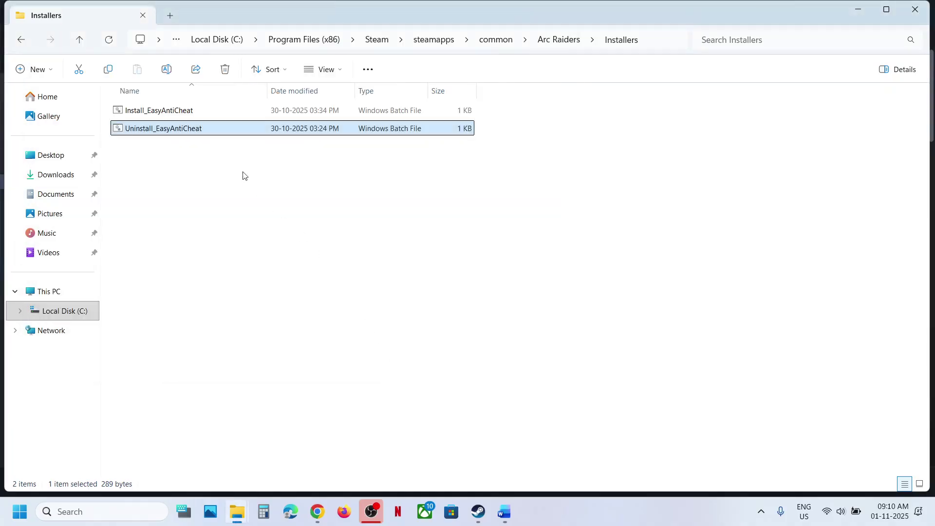
Run Install_EasyAntiCheat as administrator and approve the UAC prompt
left_click(178, 113)
right_click(178, 113)
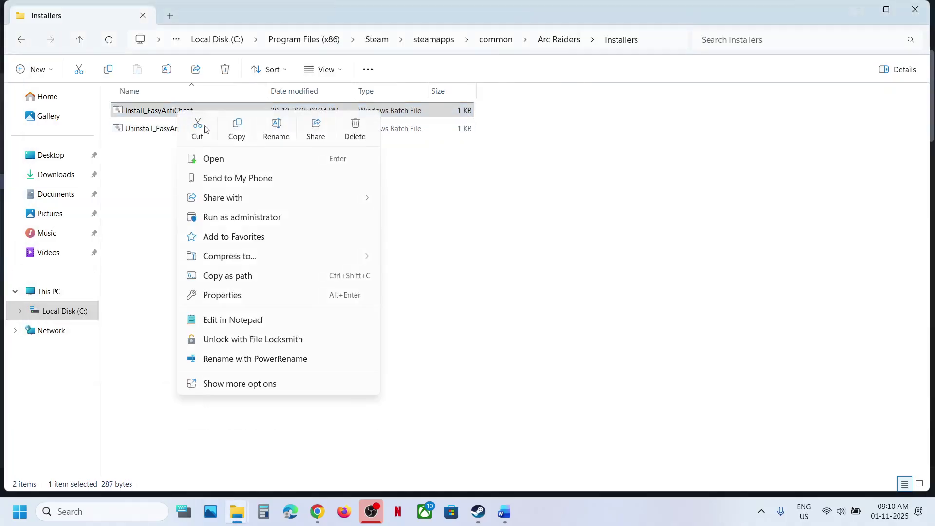
left_click(251, 216)
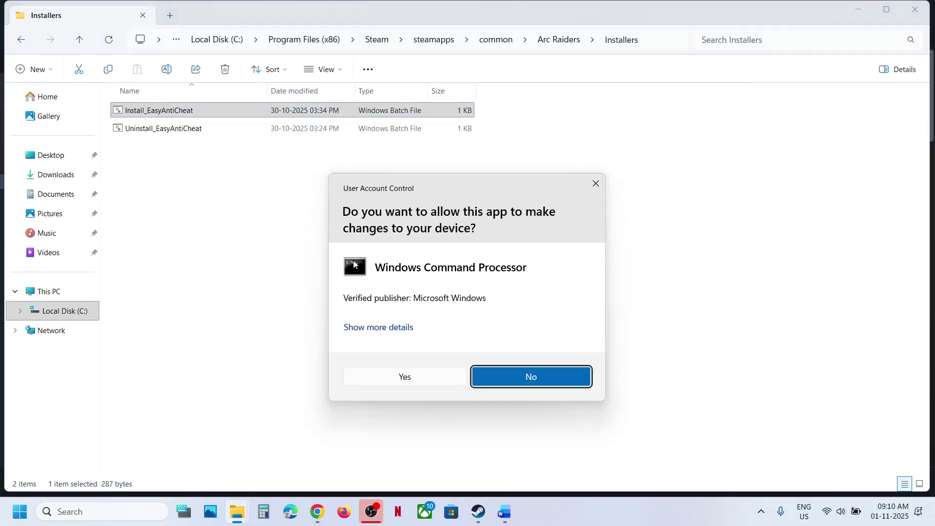
left_click(407, 378)
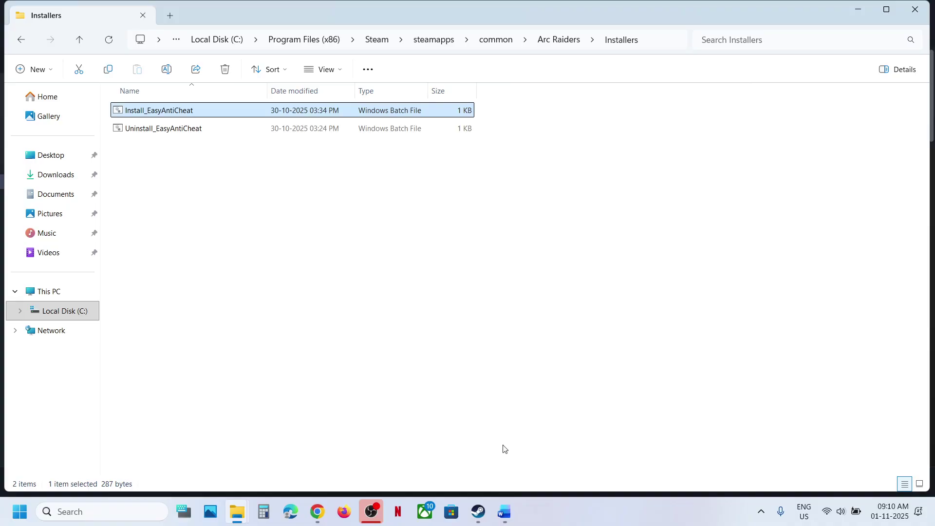
Run Uninstall_EasyAntiCheat as administrator once more and approve it
mouse_move(476, 522)
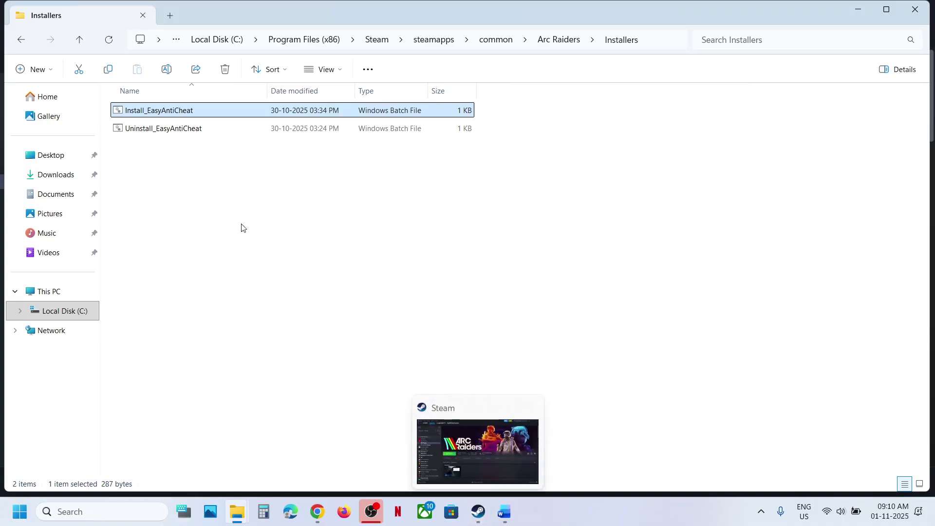
left_click(195, 150)
left_click(148, 131)
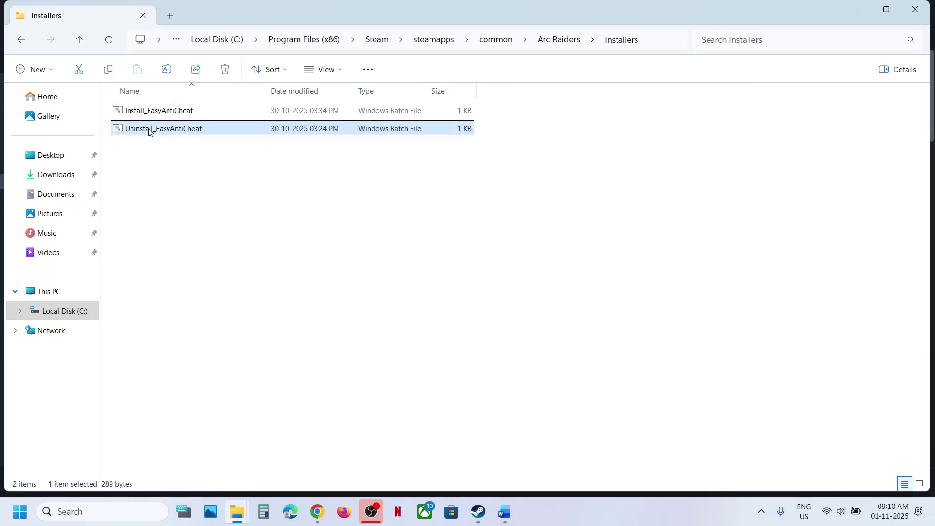
right_click(148, 131)
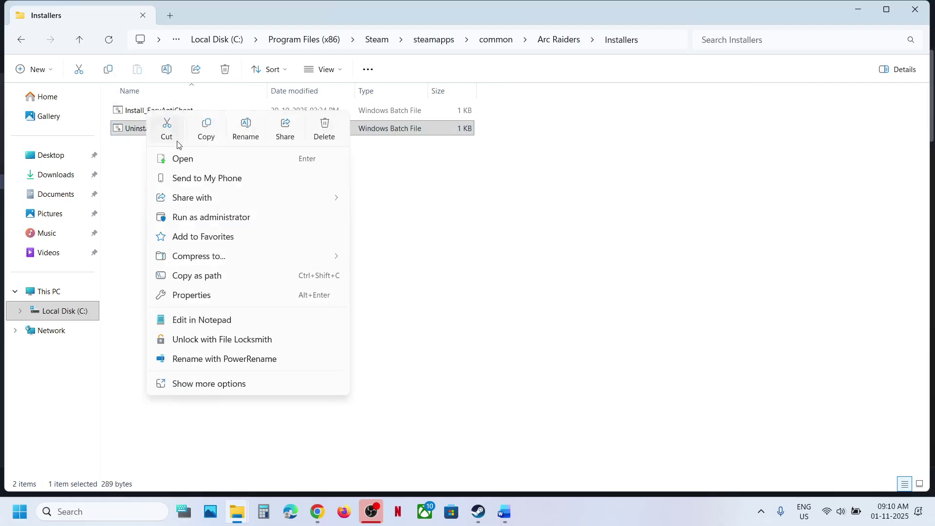
left_click(217, 217)
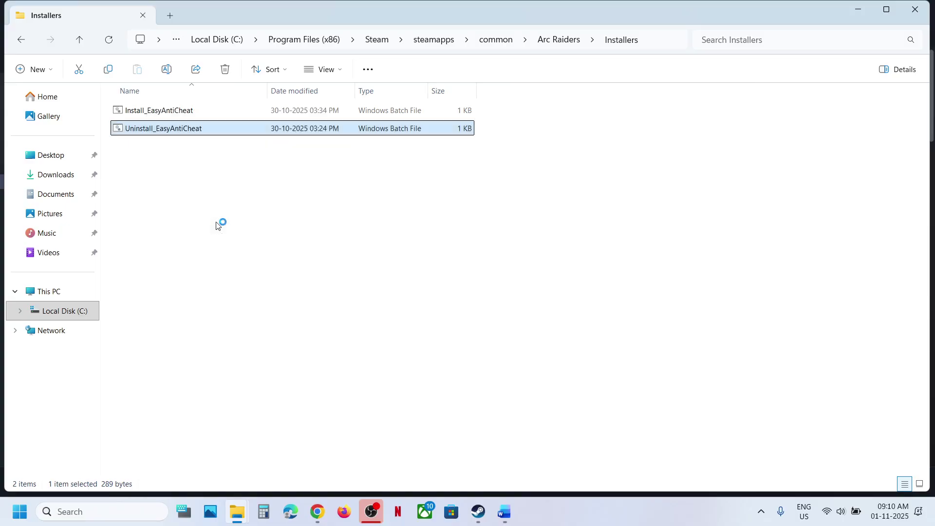
left_click(430, 380)
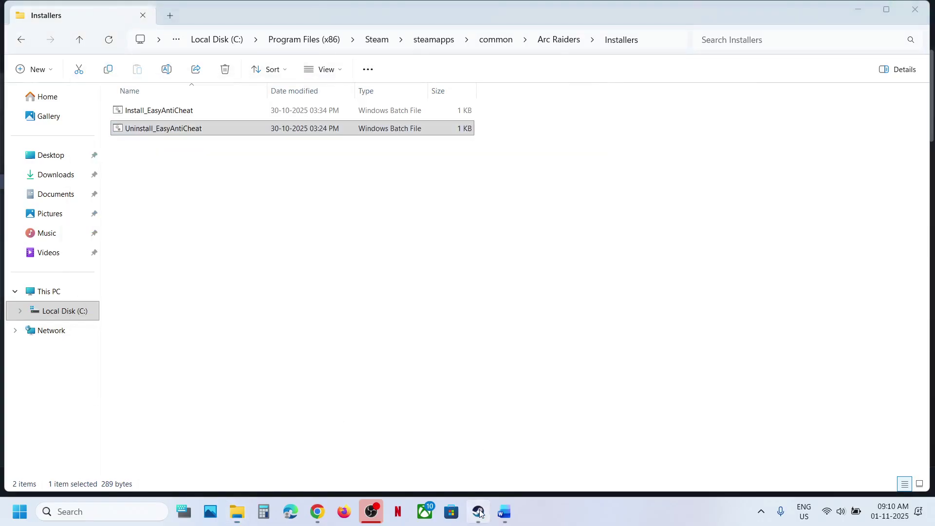
left_click(478, 511)
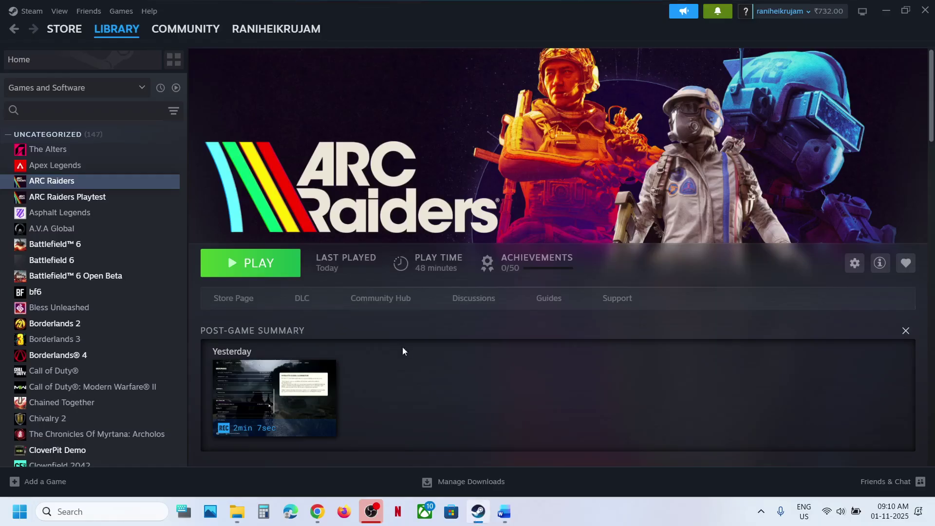
Launch ARC Raiders with PLAY and approve Easy Anti-Cheat's administrator prompt
left_click(272, 271)
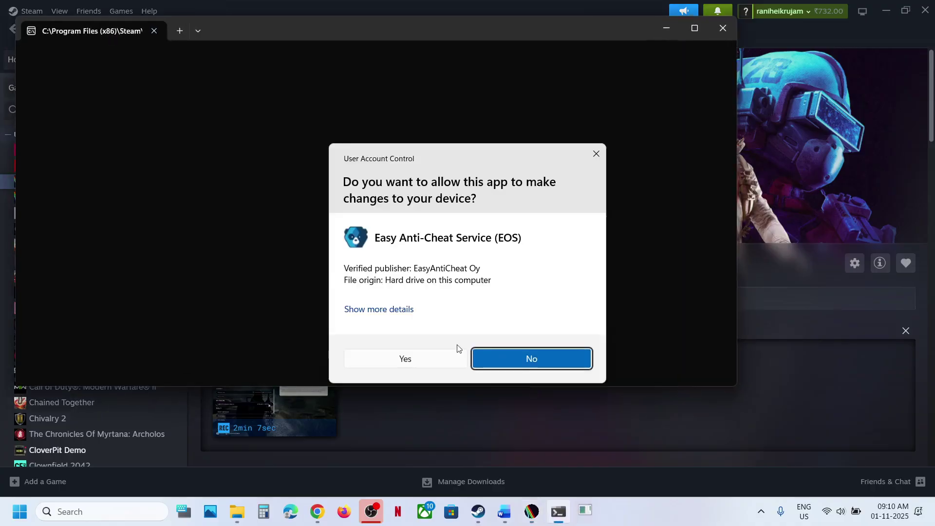
left_click(409, 361)
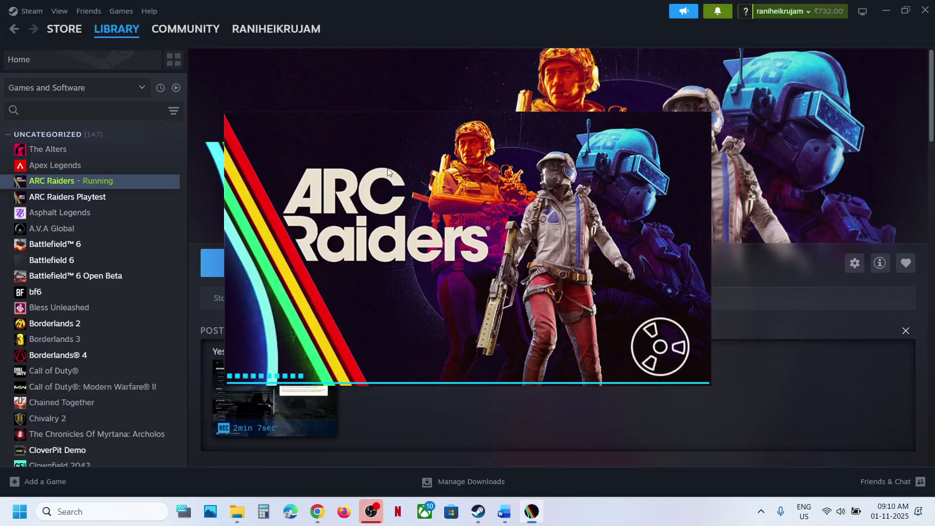
left_click(505, 511)
Read Word's Step 3 EasyAntiCheat note, then browse ARC Raiders' local files from Steam
scroll(403, 385, "down", 3)
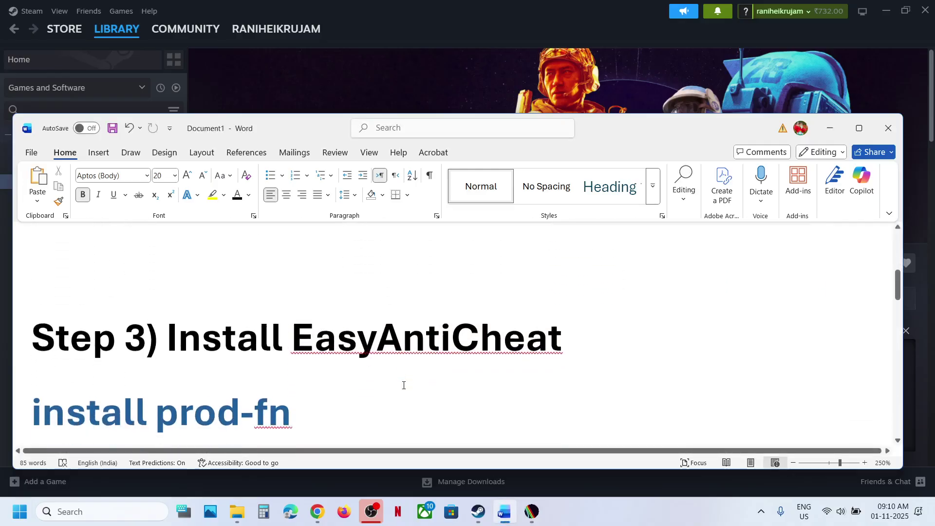
double_click(319, 299)
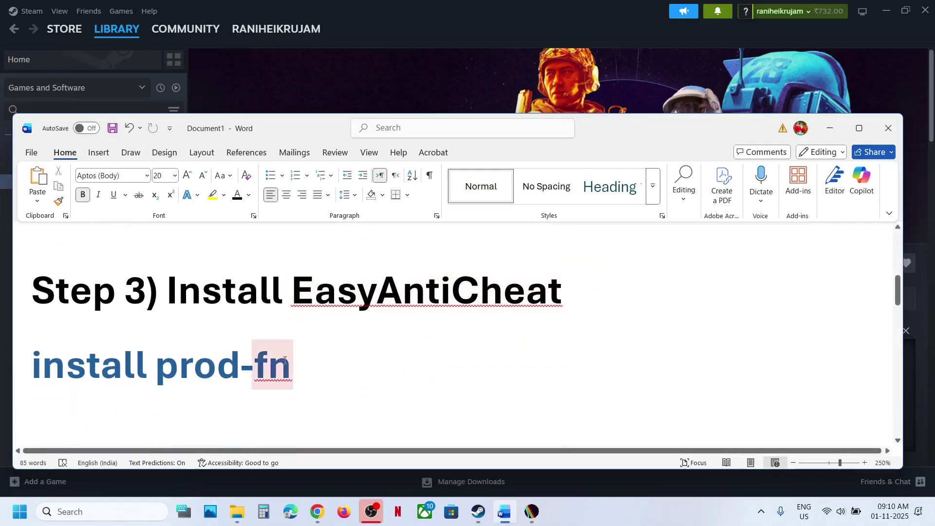
left_click(372, 101)
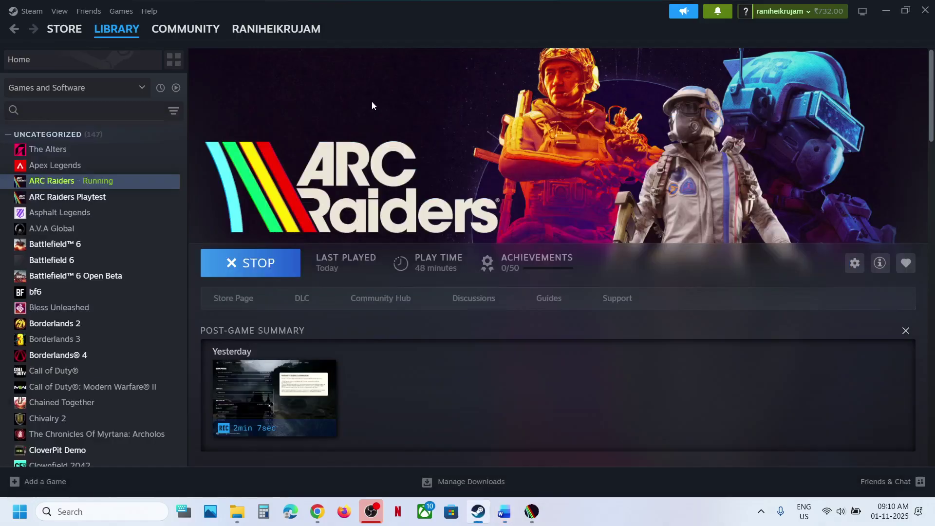
right_click(95, 182)
mouse_move(129, 256)
left_click(215, 281)
left_click(149, 109)
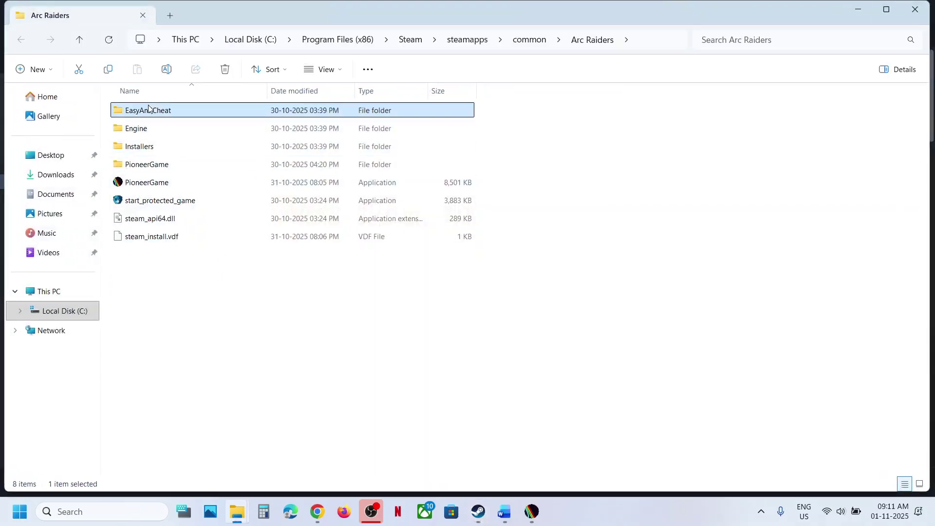
Send an EasyAntiCheat_EOS_Setup shortcut to the desktop and move it mid-screen
double_click(149, 109)
left_click(165, 166)
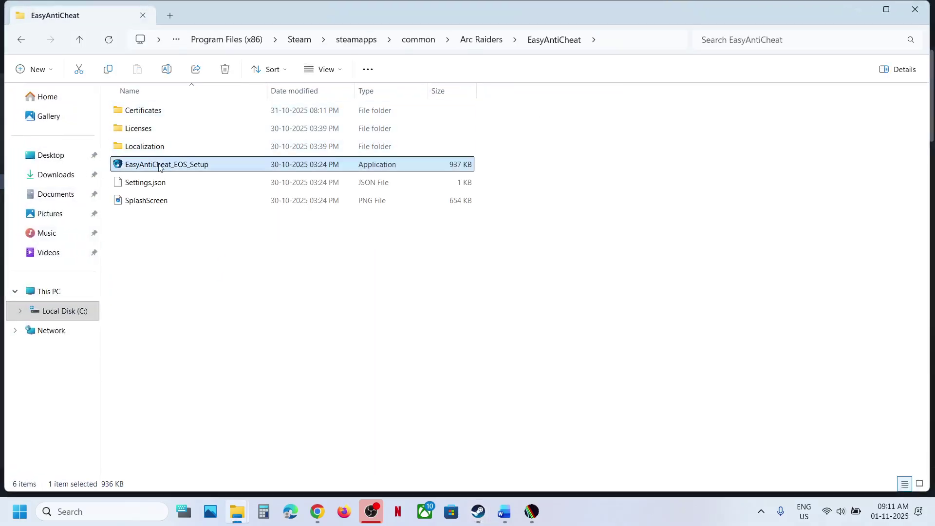
right_click(177, 169)
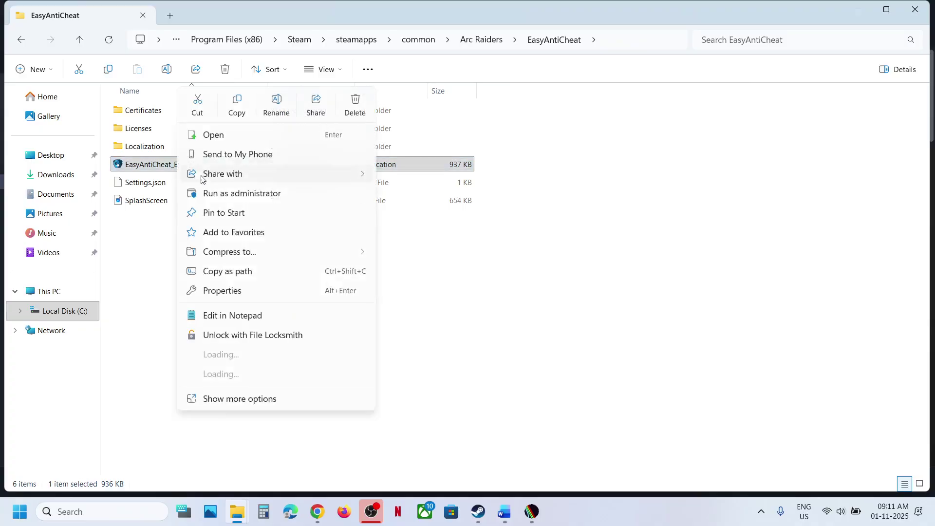
left_click(233, 382)
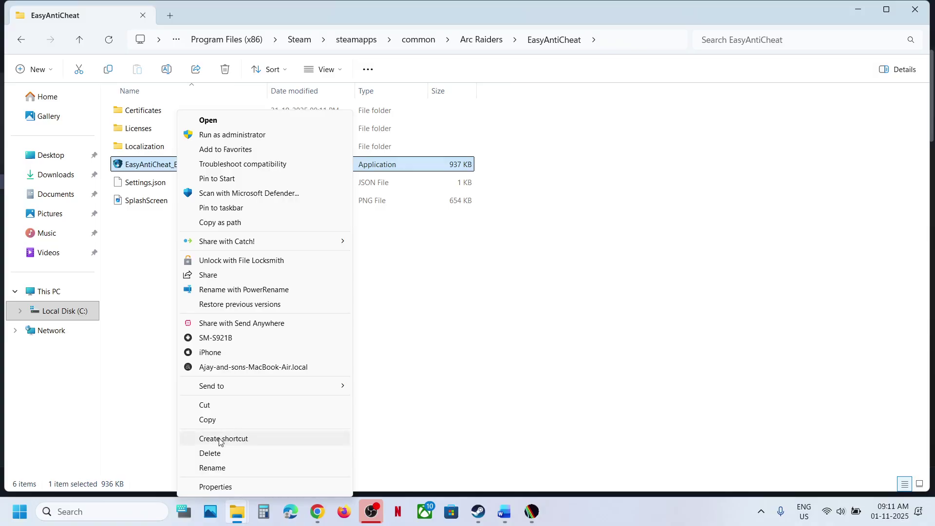
mouse_move(236, 388)
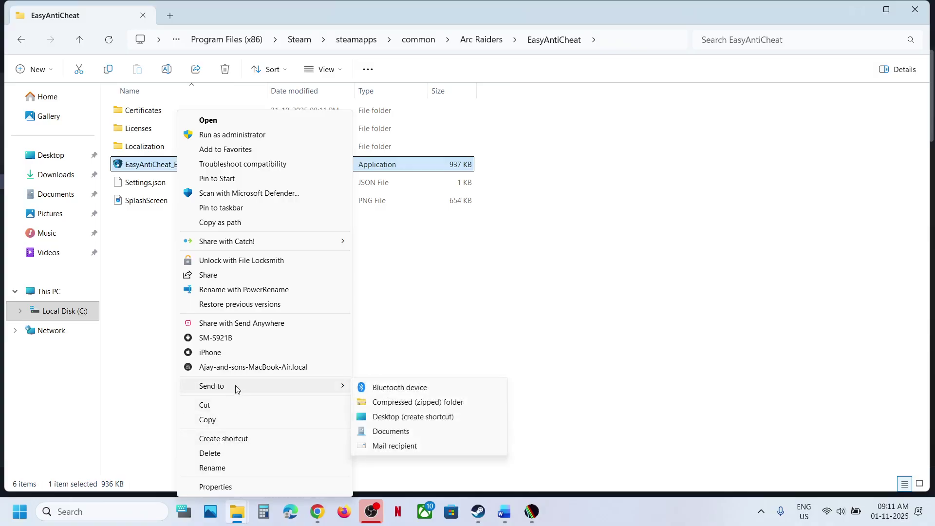
left_click(403, 418)
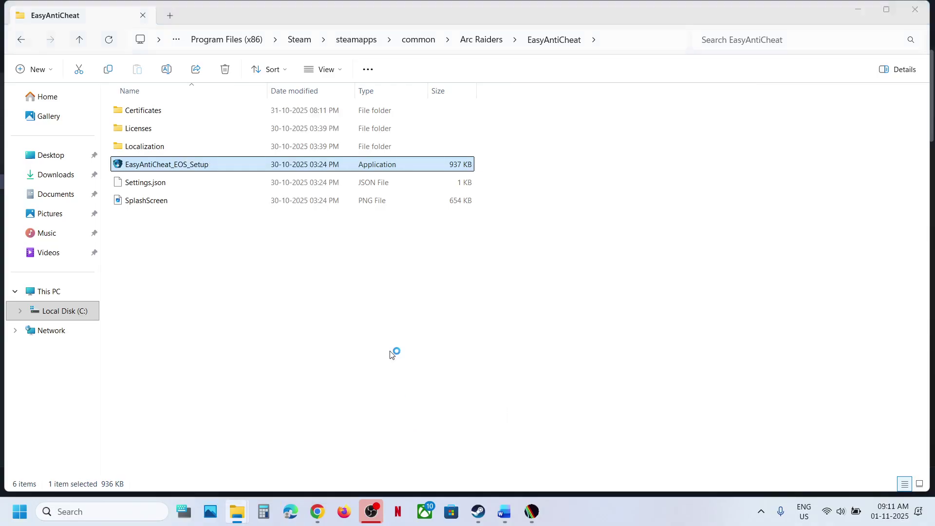
key("super+d")
left_click_drag(117, 154, 487, 267)
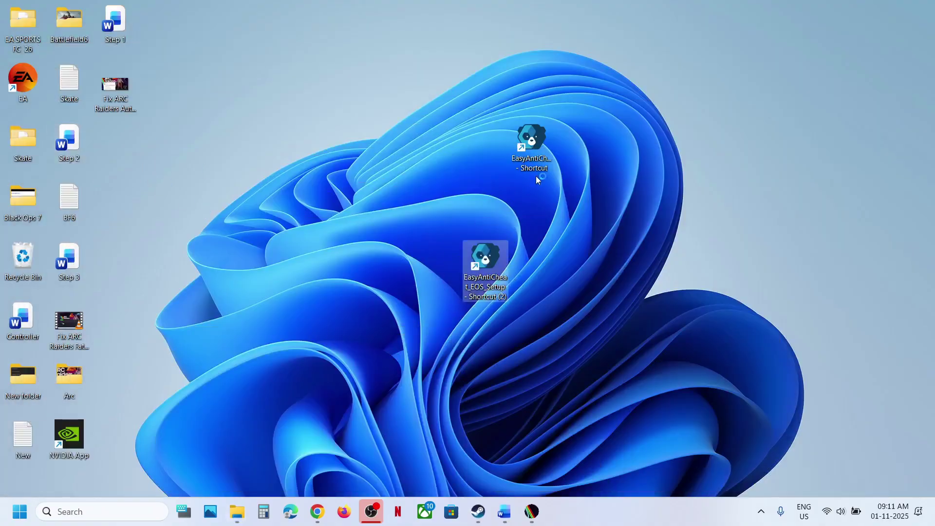
Append 'install prod-fn' from the Word note to the shortcut's Target and apply
right_click(498, 272)
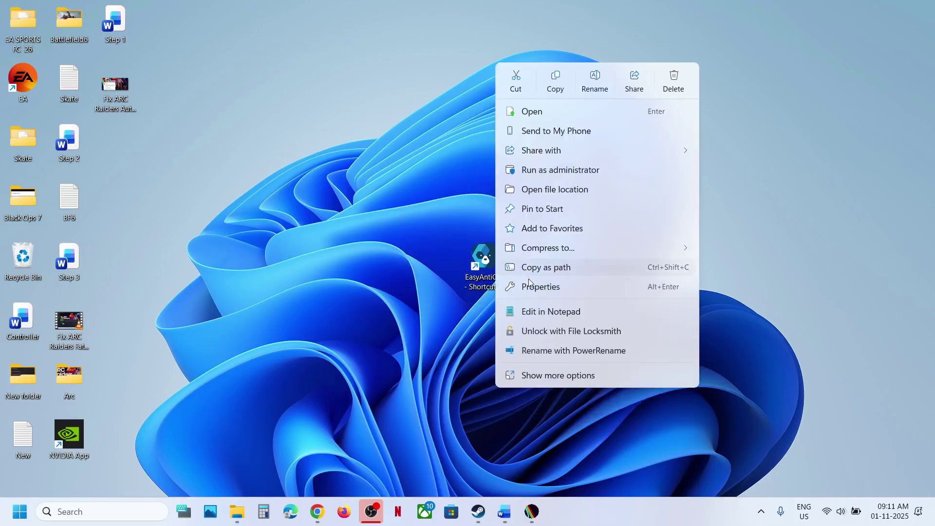
left_click(539, 288)
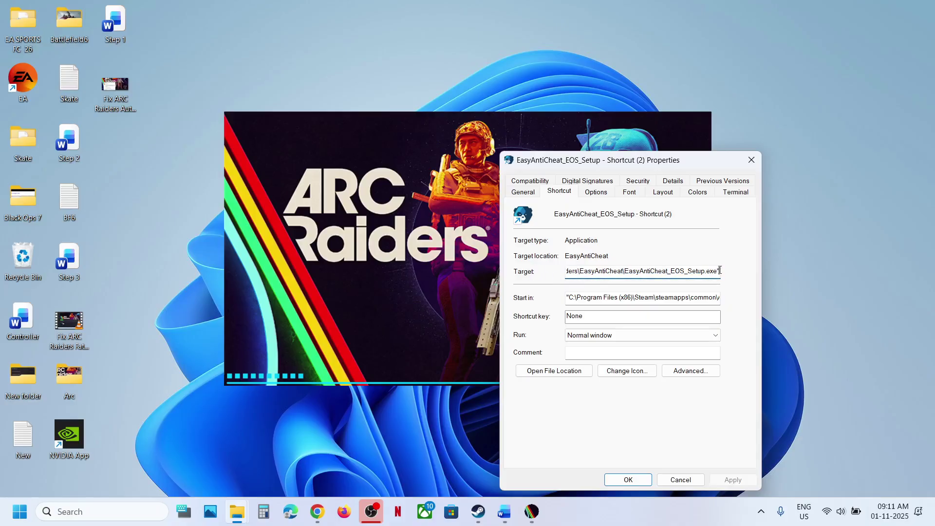
left_click(504, 511)
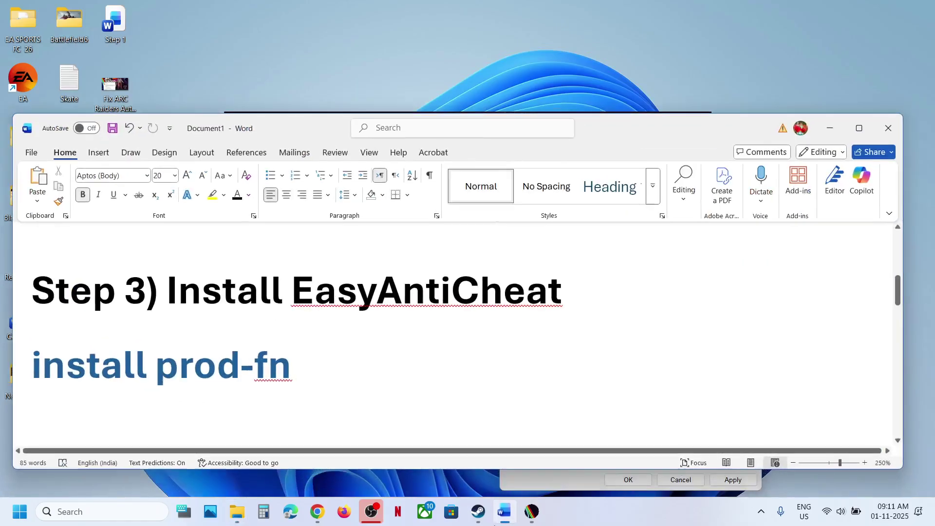
left_click_drag(302, 368, 32, 368)
key("ctrl+c")
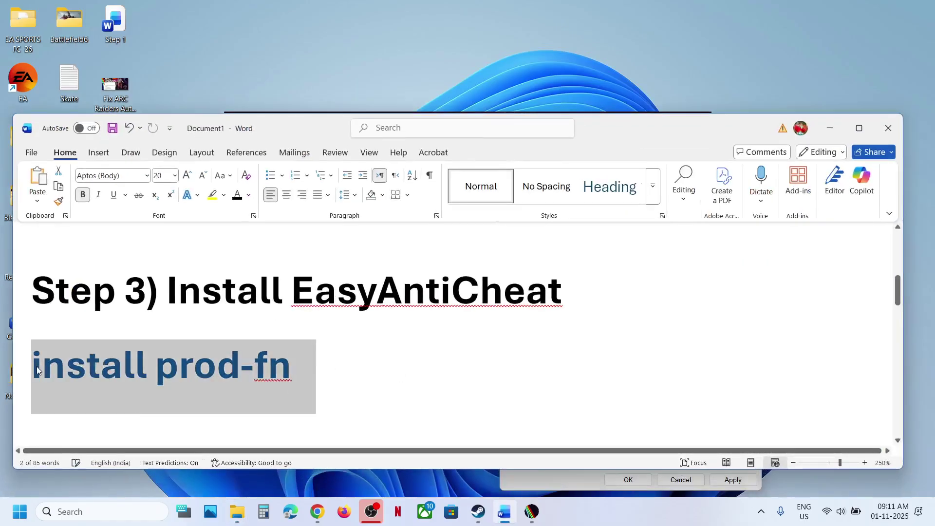
left_click(830, 128)
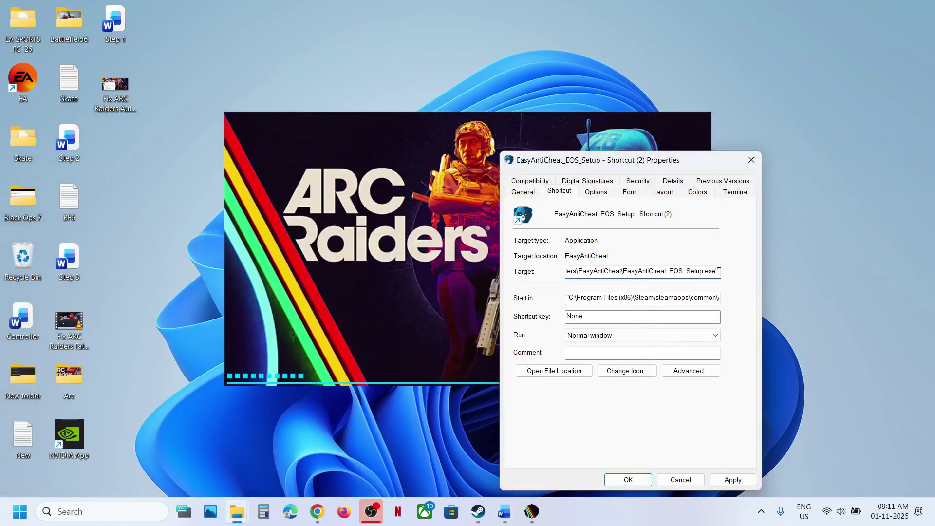
key("ctrl+v")
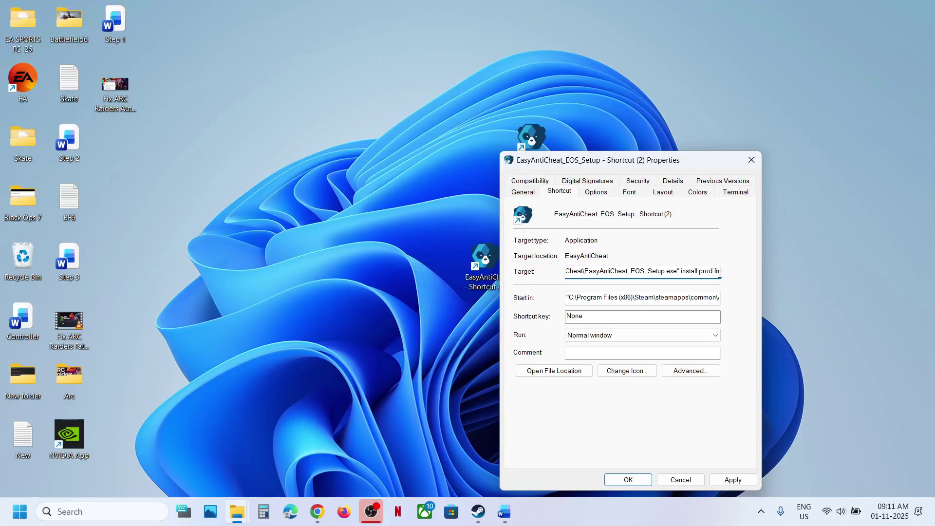
left_click(733, 480)
left_click(631, 481)
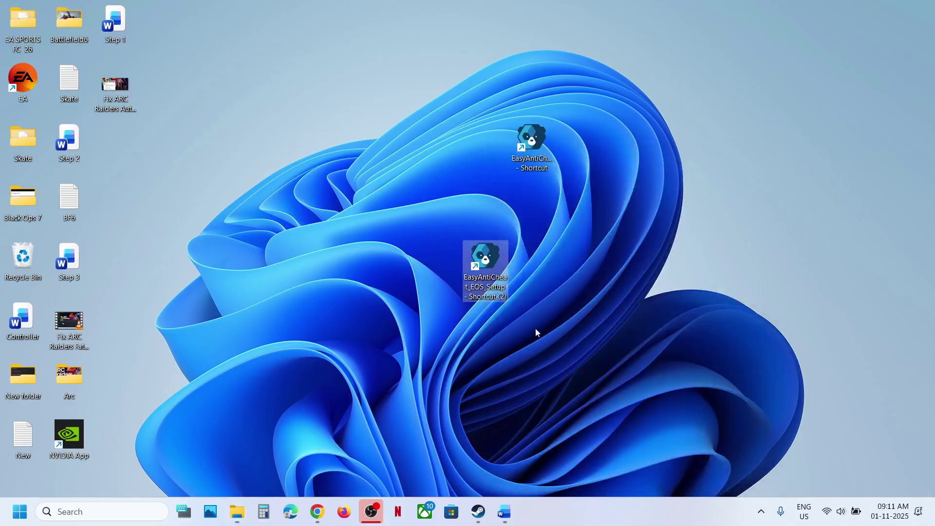
Run the EasyAntiCheat_EOS_Setup shortcut as administrator and approve the prompt
right_click(491, 271)
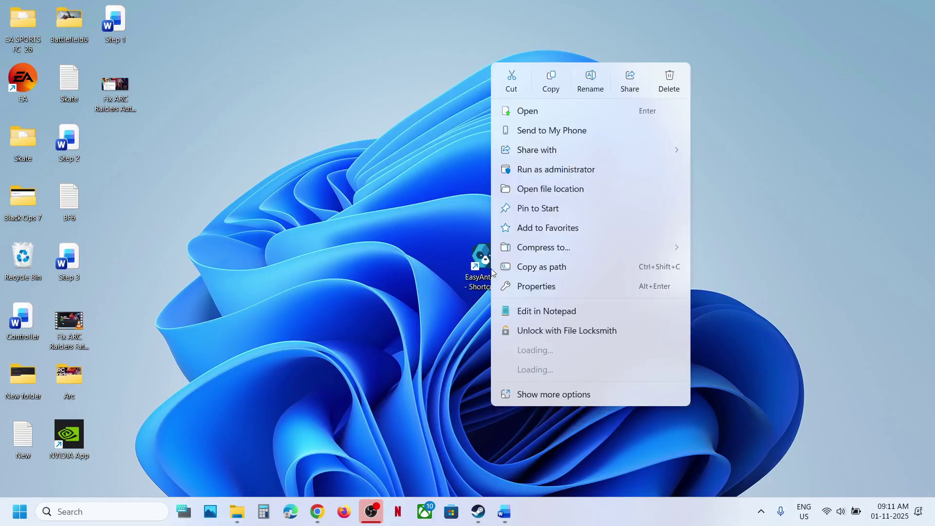
left_click(563, 168)
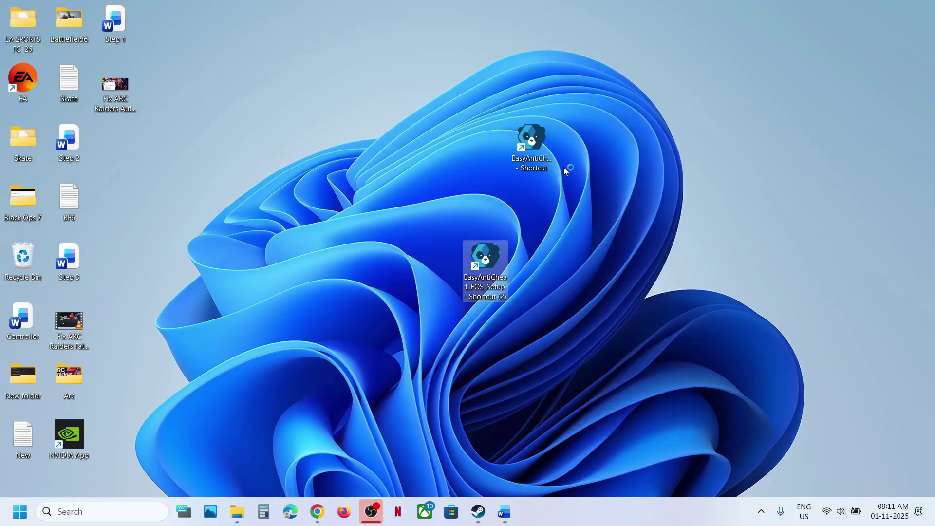
left_click(424, 359)
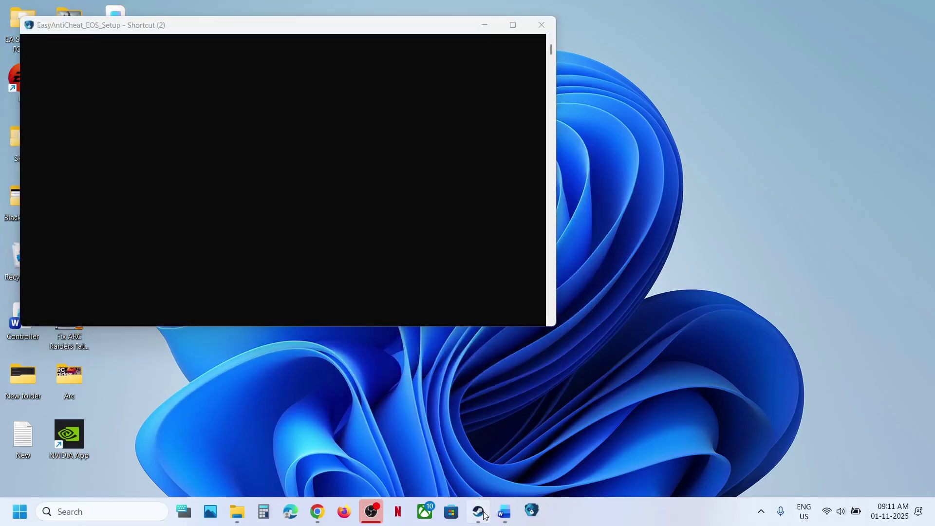
left_click(483, 507)
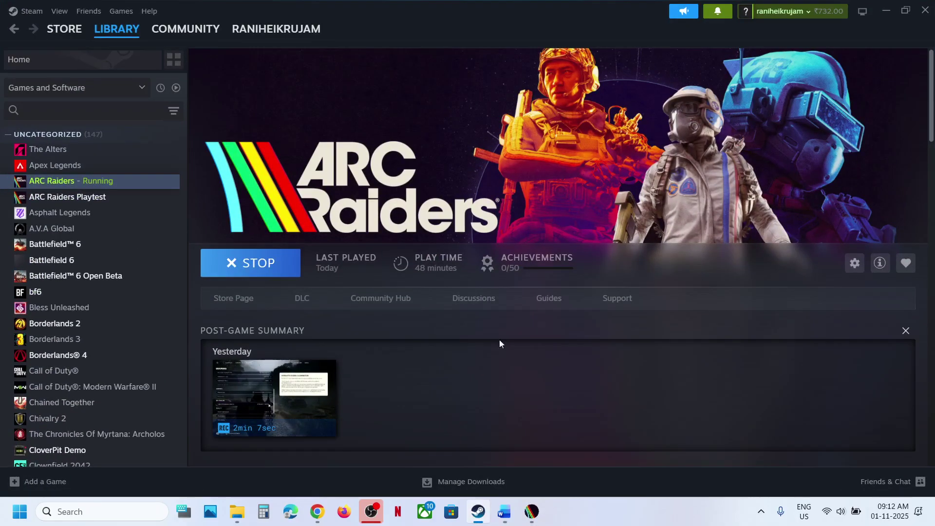
Stop the running ARC Raiders game from Steam and confirm the exit
left_click(531, 512)
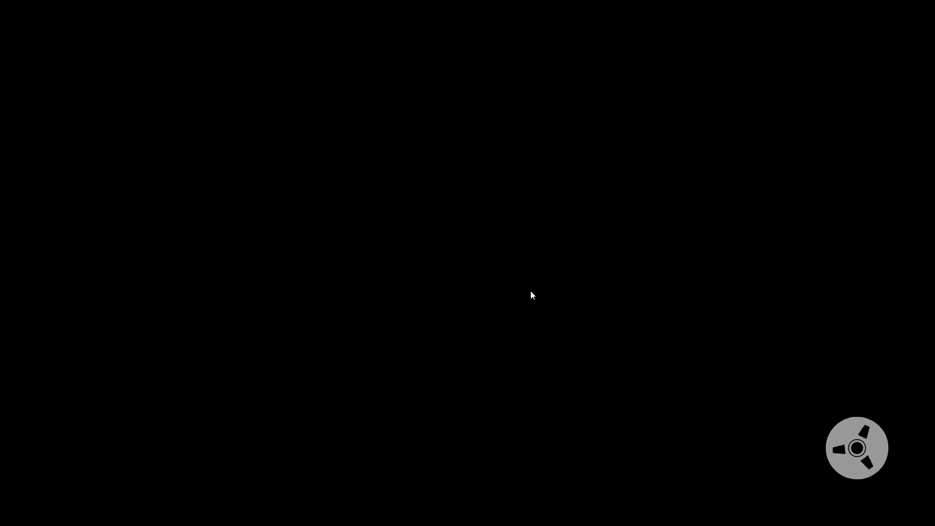
key("alt+Tab")
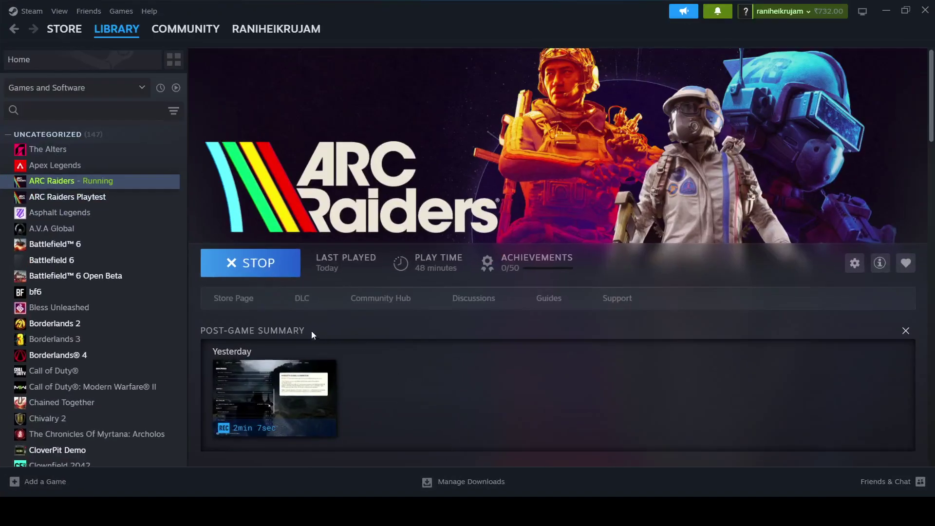
left_click(272, 267)
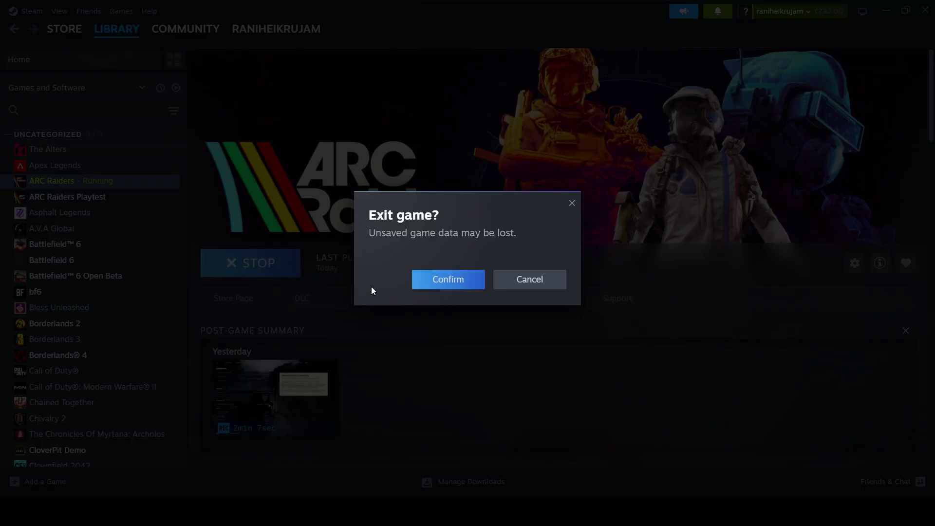
left_click(429, 281)
key("alt+Tab")
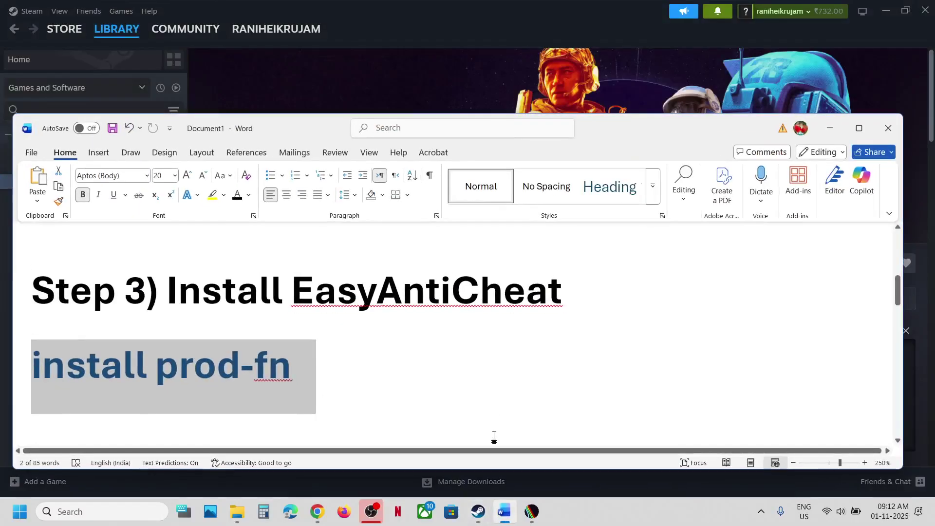
Scroll Word to Step 4 on antivirus exceptions, maximize it, then open Settings' Privacy & security
scroll(336, 363, "down", 4)
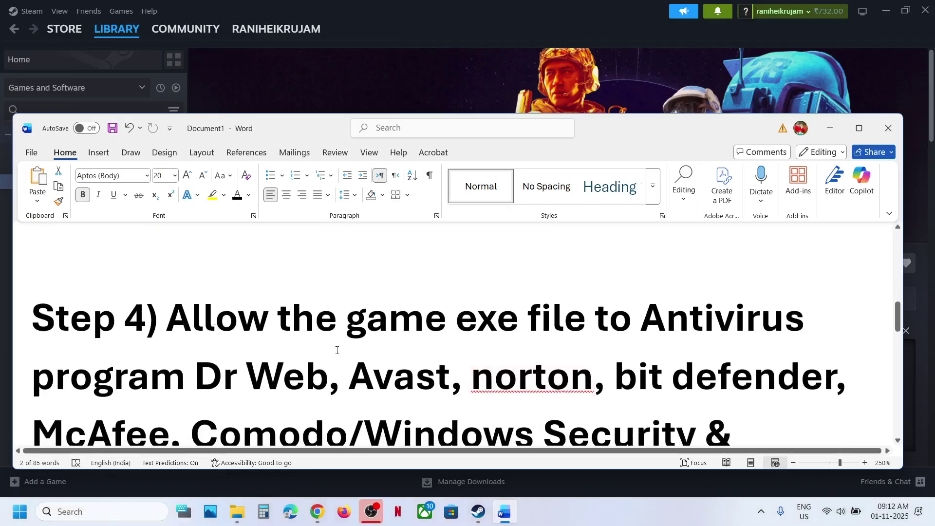
scroll(312, 350, "down", 2)
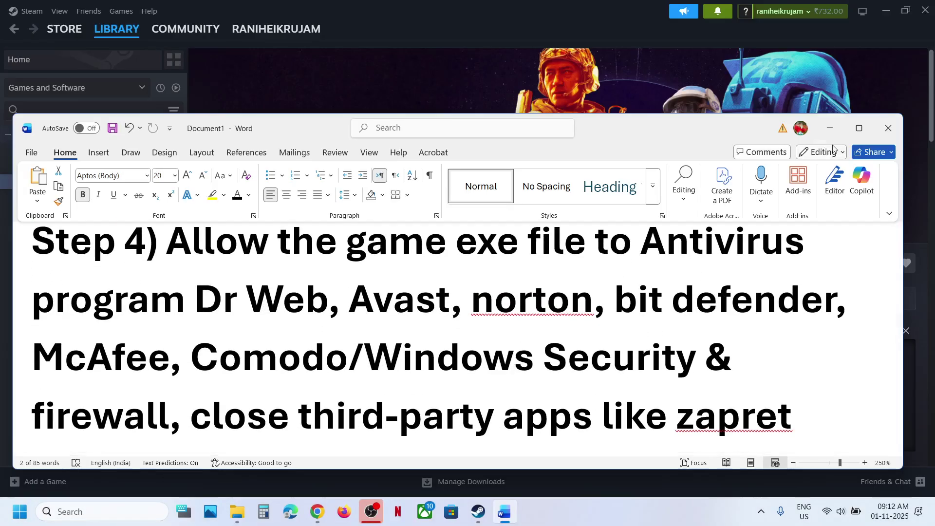
left_click(859, 128)
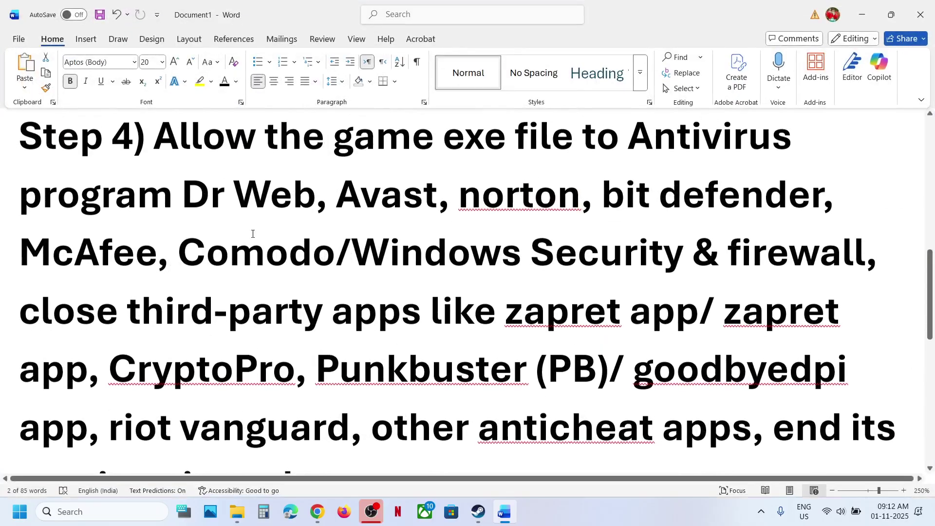
left_click(301, 208)
key("super+i")
left_click(74, 341)
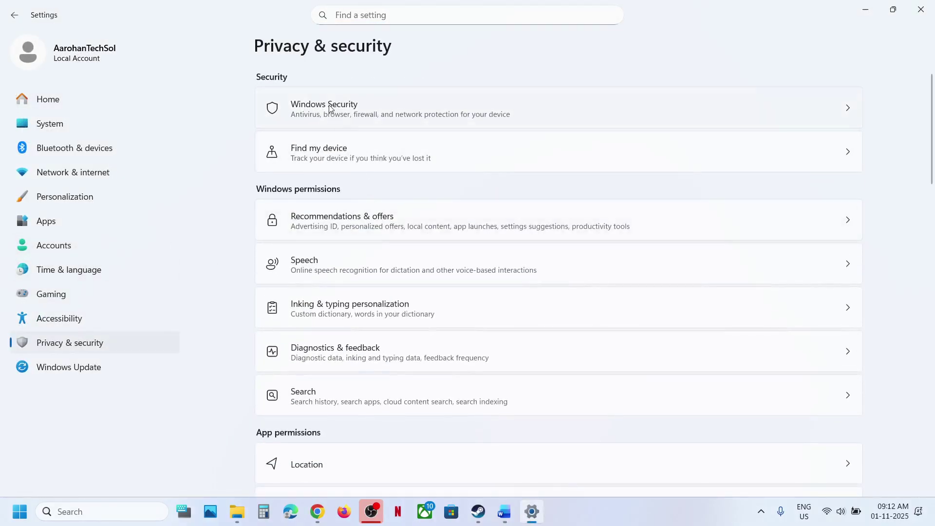
Open Windows Security's ransomware protection list of apps allowed through Controlled folder access
left_click(330, 108)
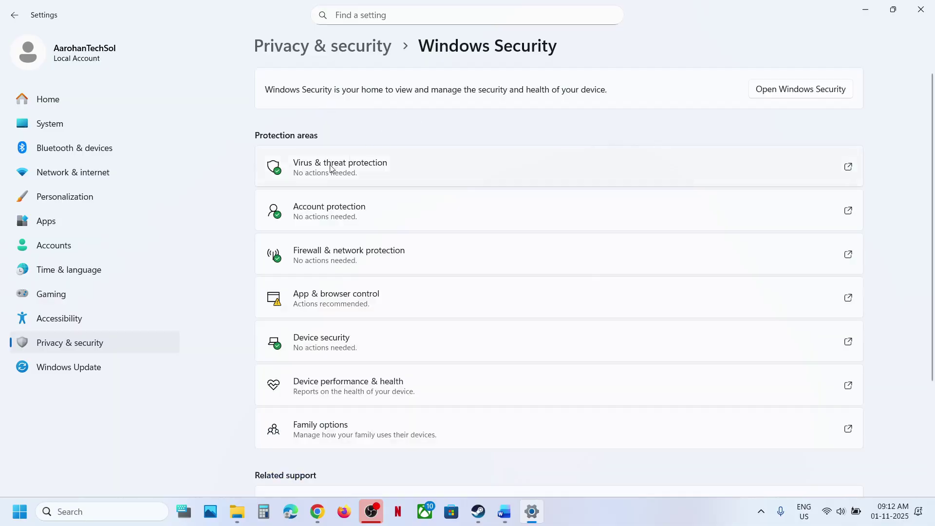
left_click(330, 168)
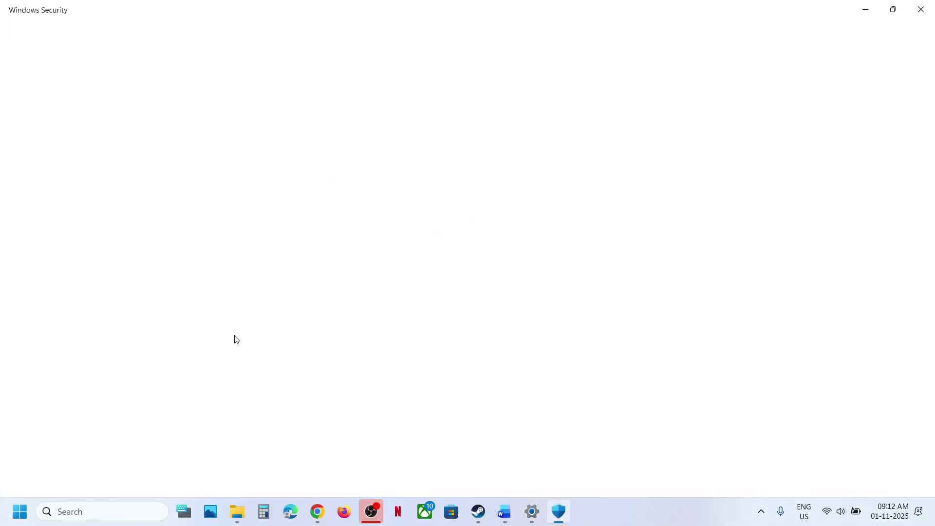
scroll(282, 378, "down", 2)
scroll(288, 444, "up", 2)
scroll(288, 445, "down", 3)
left_click(292, 370)
left_click(293, 259)
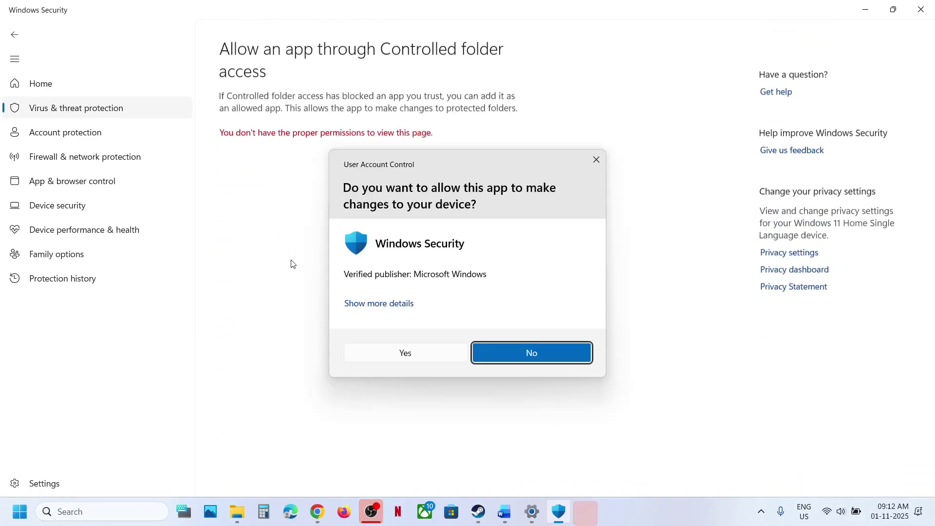
left_click(391, 355)
Allow PioneerGame and start_protected_game from the Arc Raiders folder
left_click(282, 134)
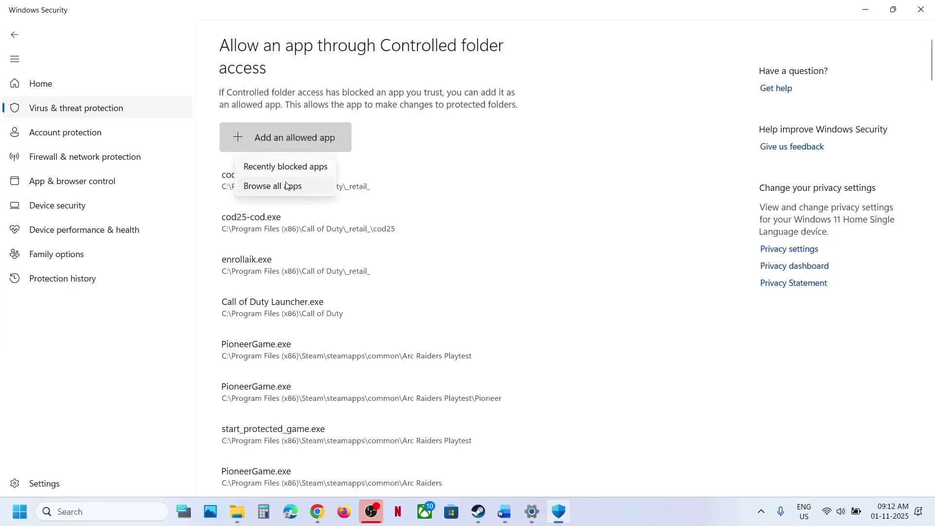
left_click(286, 185)
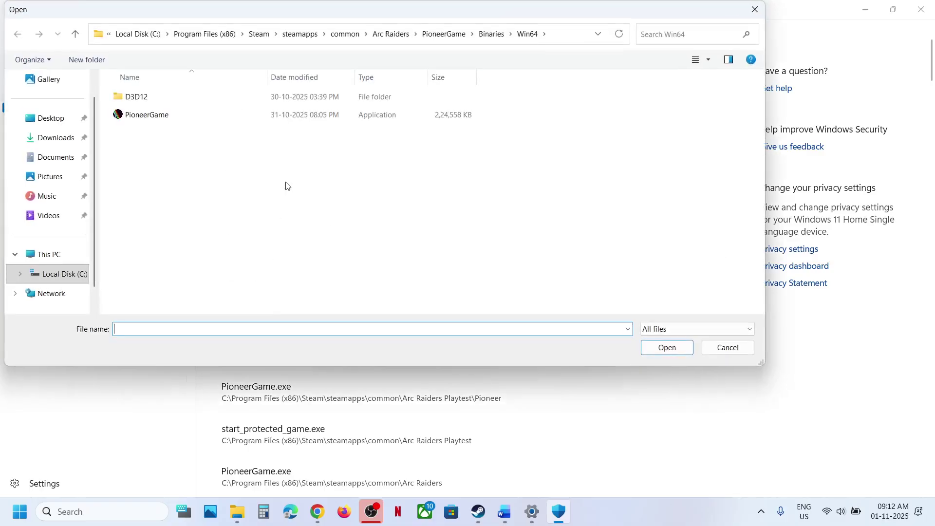
left_click(389, 35)
left_click(140, 168)
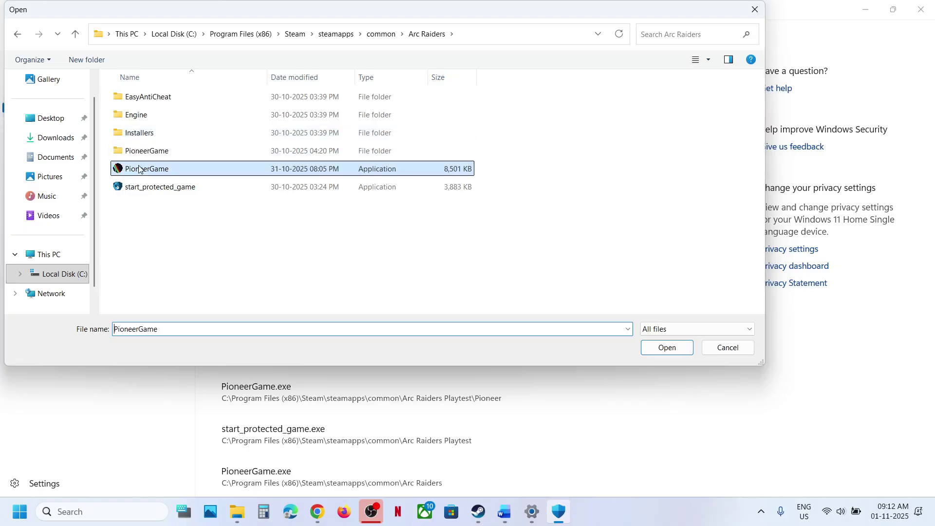
left_click(677, 353)
left_click(299, 145)
left_click(297, 188)
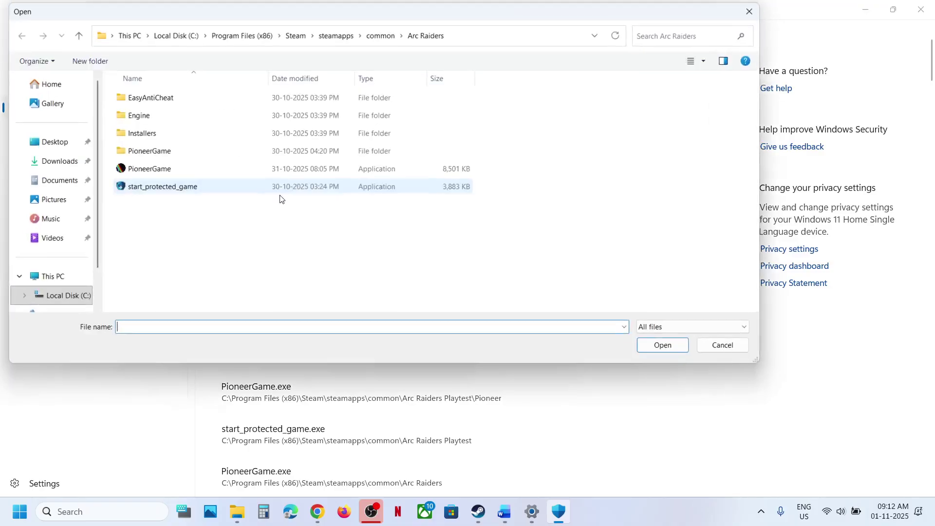
left_click(156, 193)
left_click(667, 345)
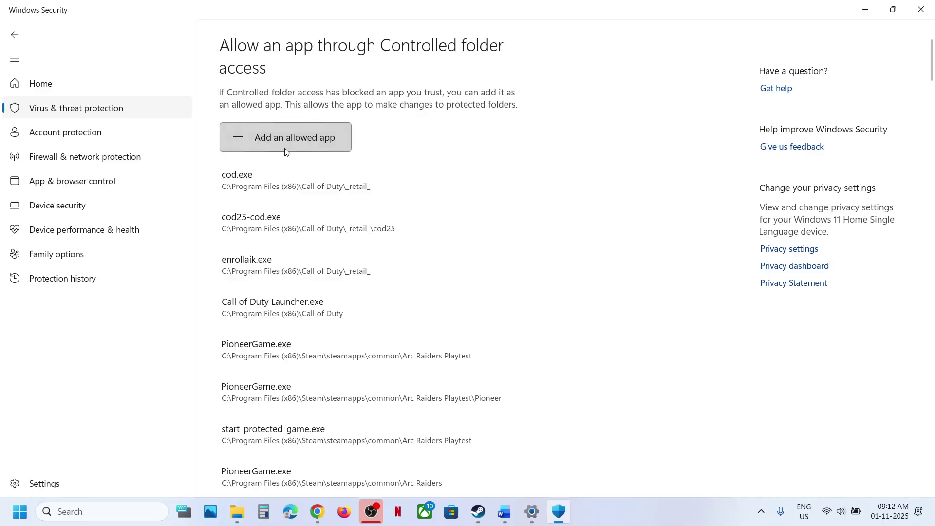
Allow PioneerGame.exe from PioneerGame\Binaries\Win64
left_click(292, 140)
left_click(279, 186)
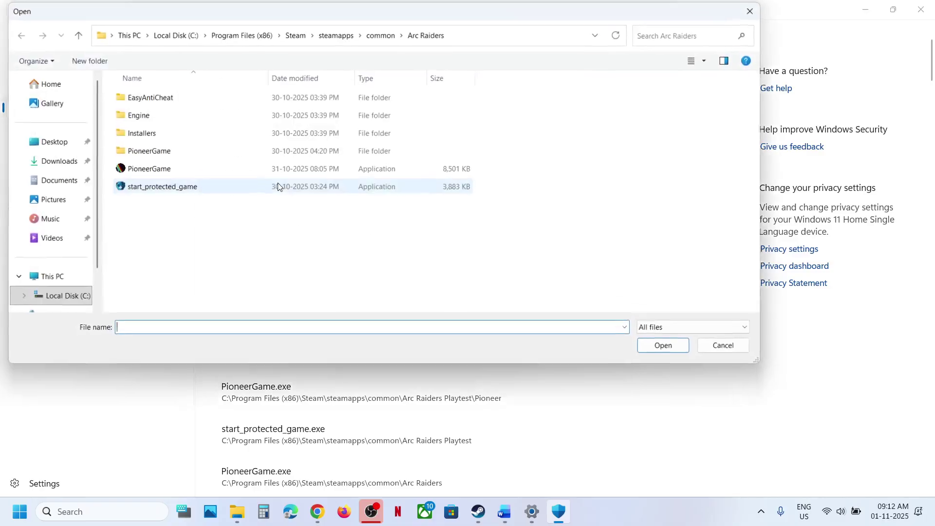
double_click(152, 151)
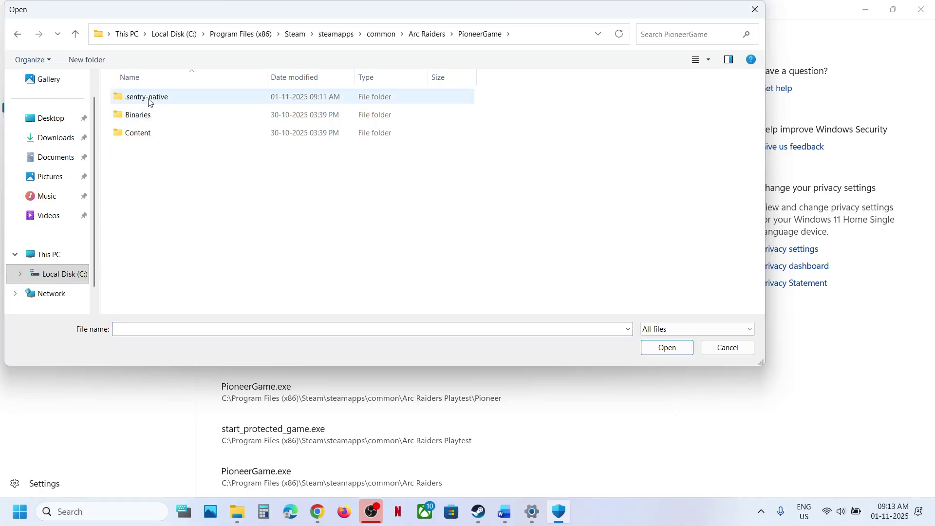
double_click(144, 116)
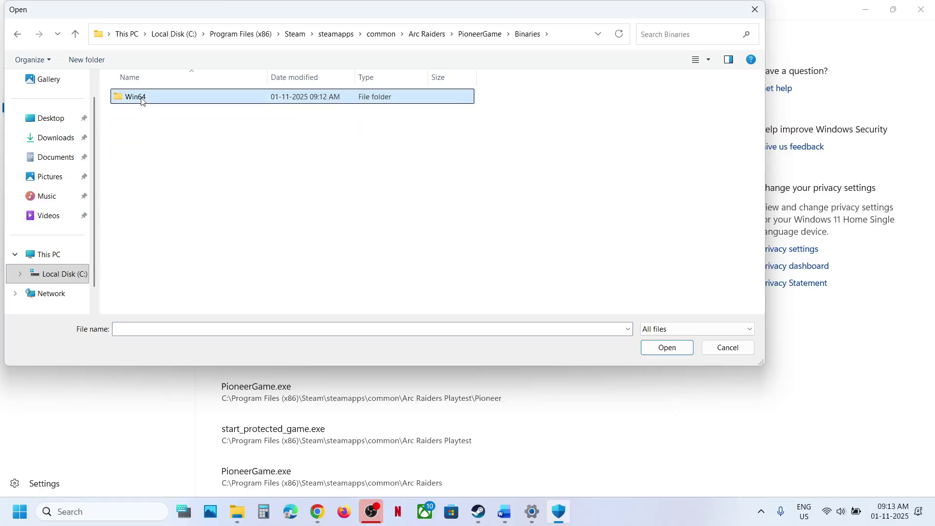
double_click(142, 99)
left_click(154, 119)
left_click(667, 348)
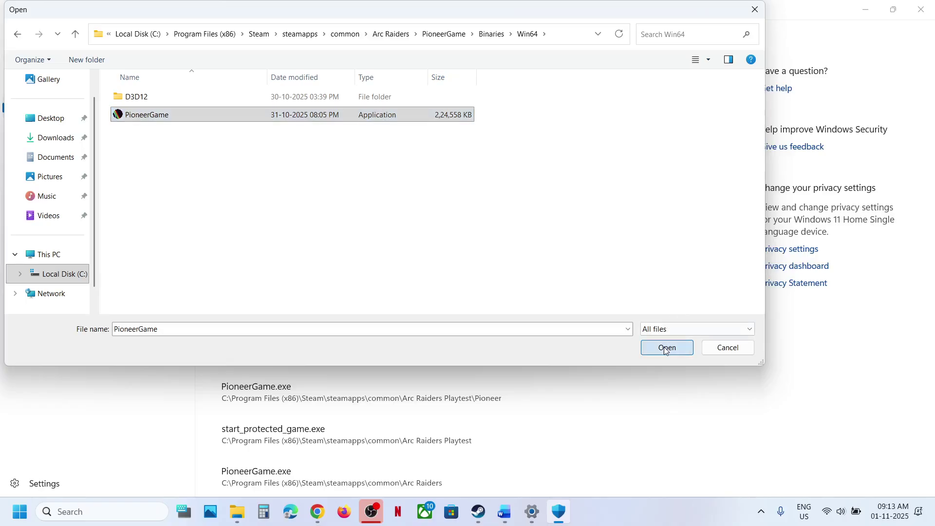
Allow EasyAntiCheat_EOS_Setup.exe from the Arc Raiders EasyAntiCheat folder
left_click(294, 127)
left_click(280, 191)
left_click(74, 35)
left_click(73, 37)
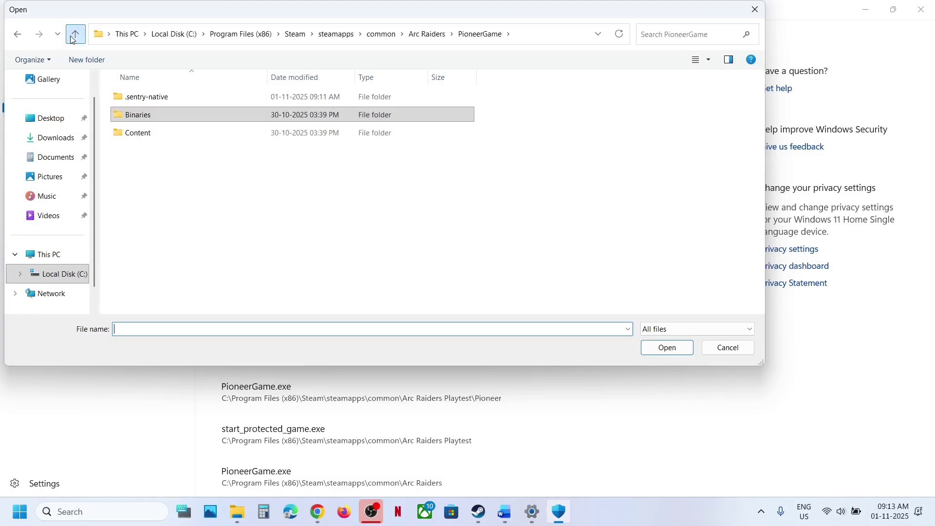
left_click(73, 37)
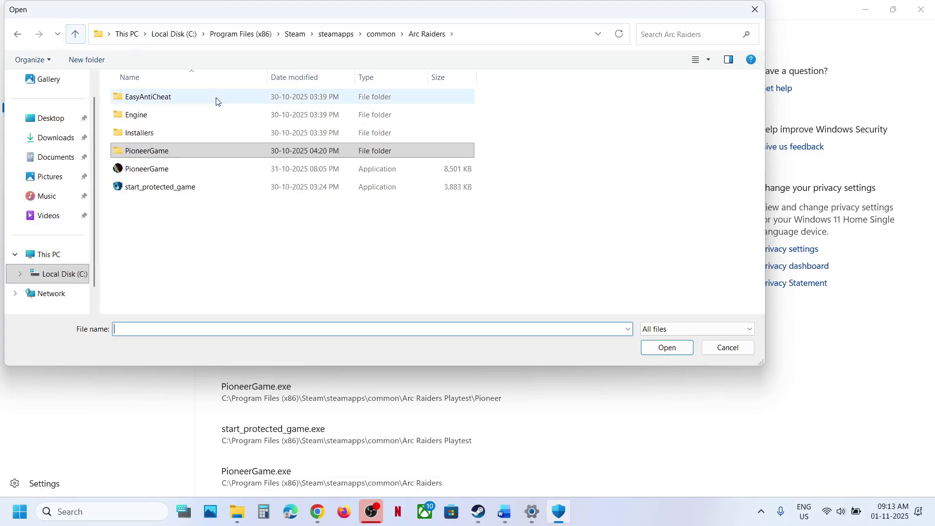
double_click(155, 99)
left_click(160, 153)
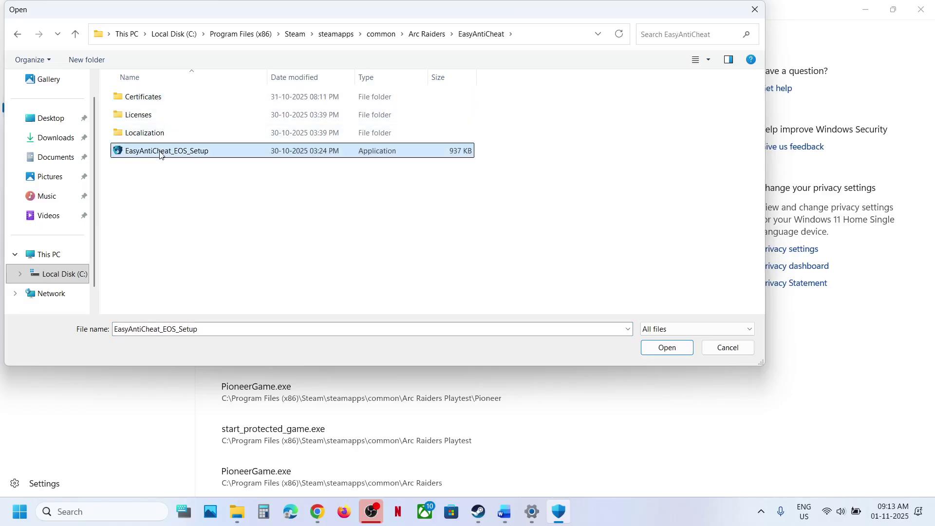
left_click(655, 350)
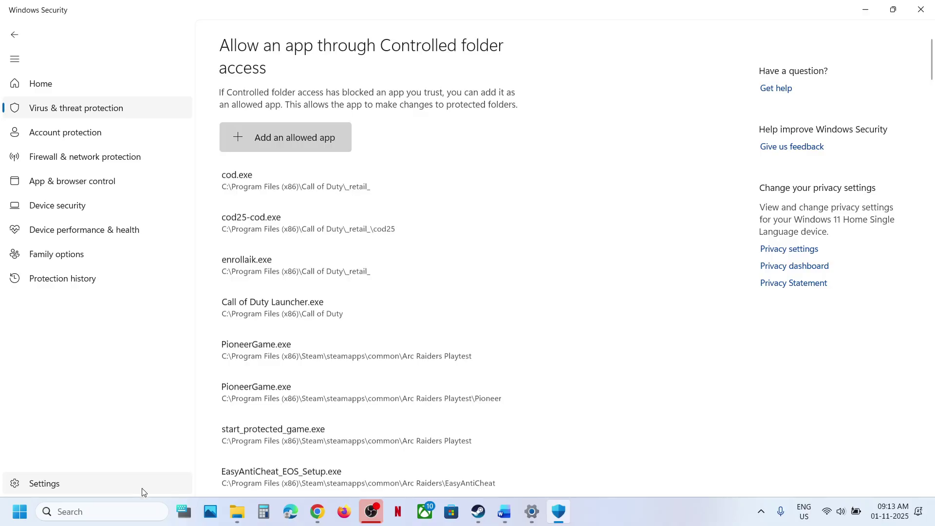
Open Control Panel's Windows Defender Firewall allowed-apps list and unlock it for editing
left_click(123, 515)
type("control")
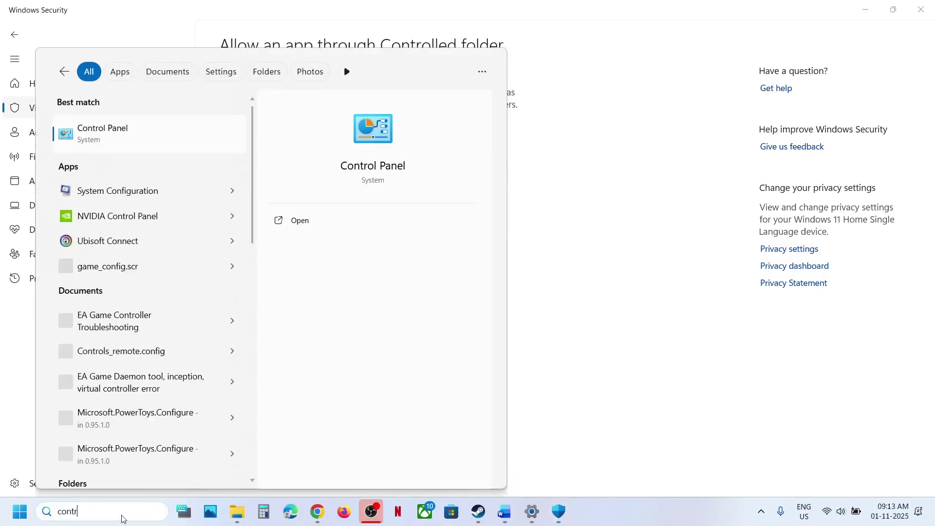
key("Return")
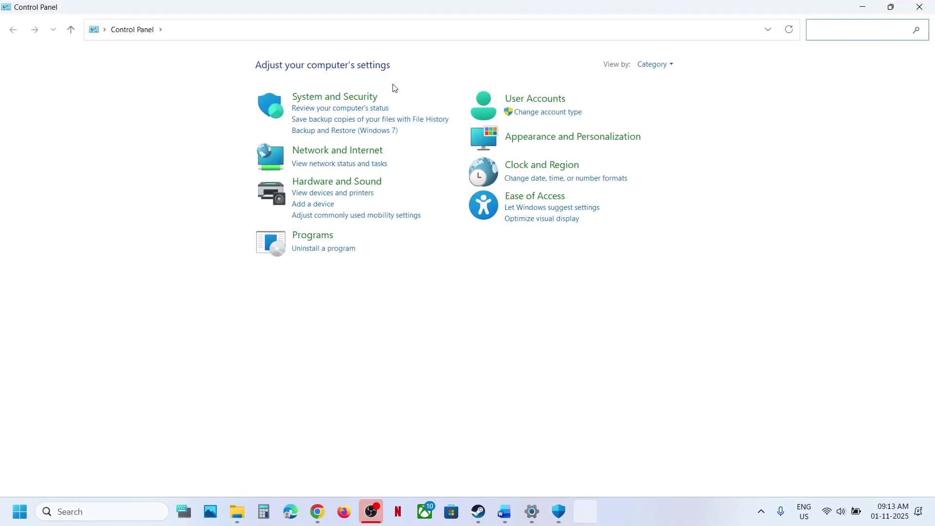
left_click(334, 100)
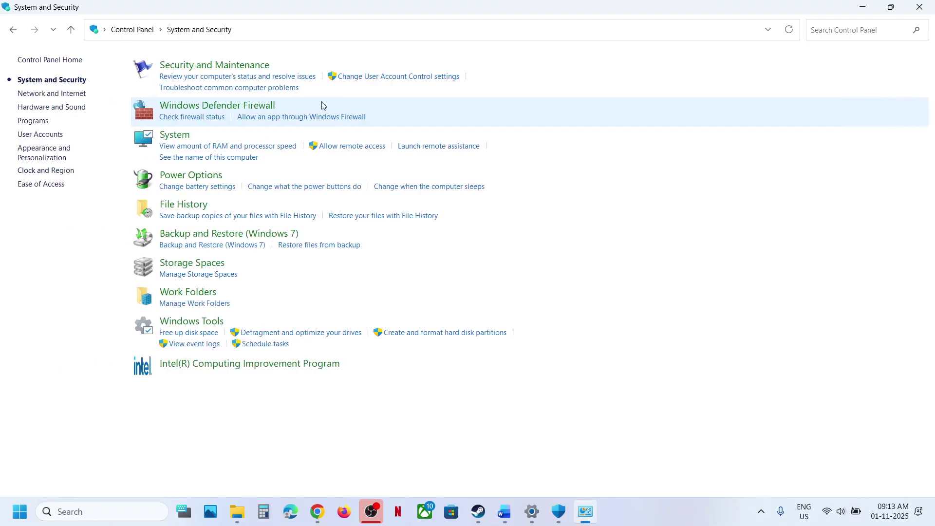
left_click(219, 106)
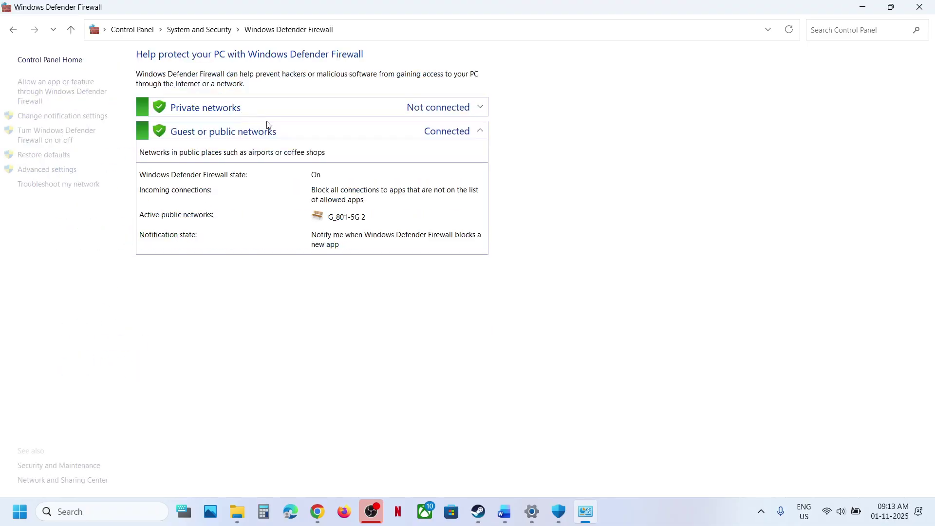
left_click(52, 90)
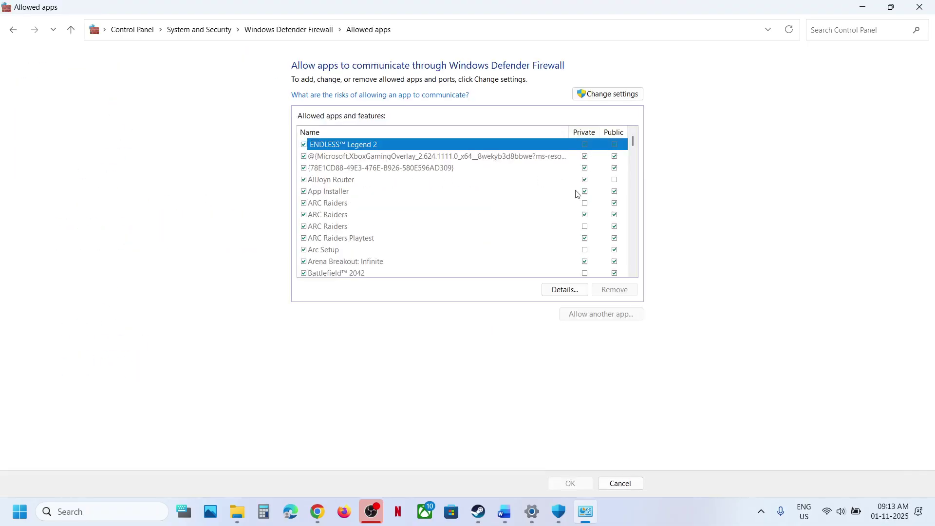
left_click(614, 94)
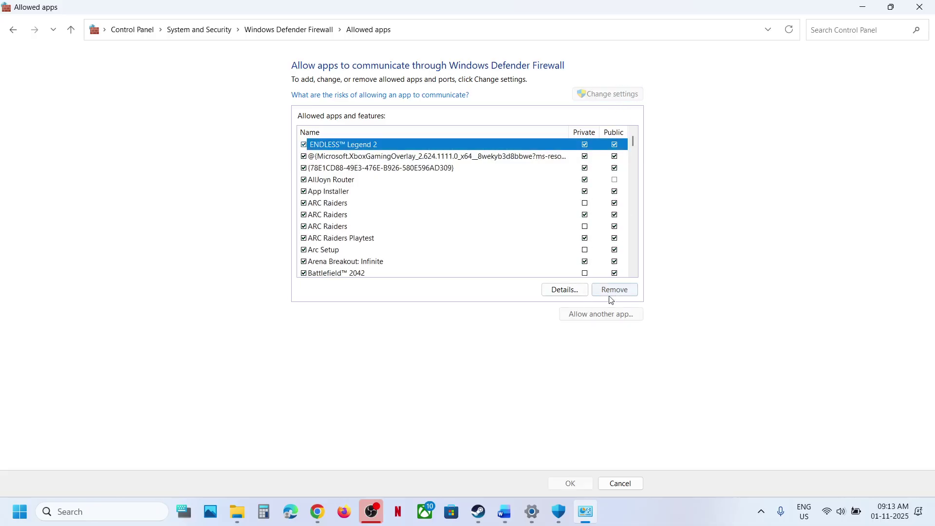
Try allowing PioneerGame.exe from Win64 and confirm ARC Raiders is already listed
left_click(600, 316)
left_click(550, 313)
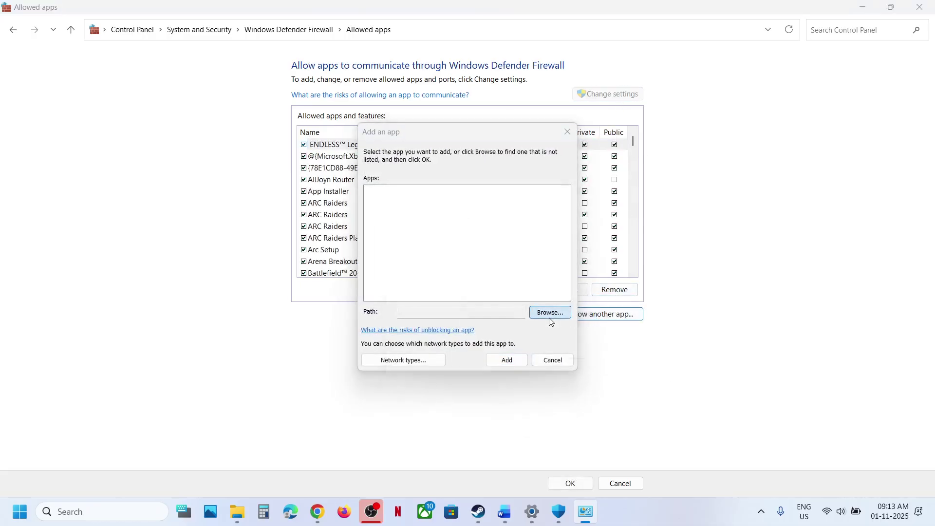
left_click(514, 258)
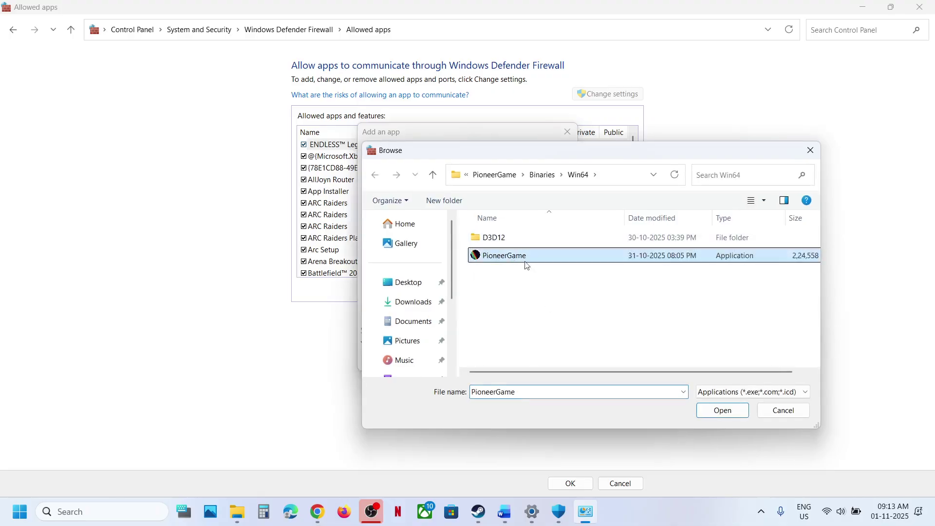
left_click(724, 411)
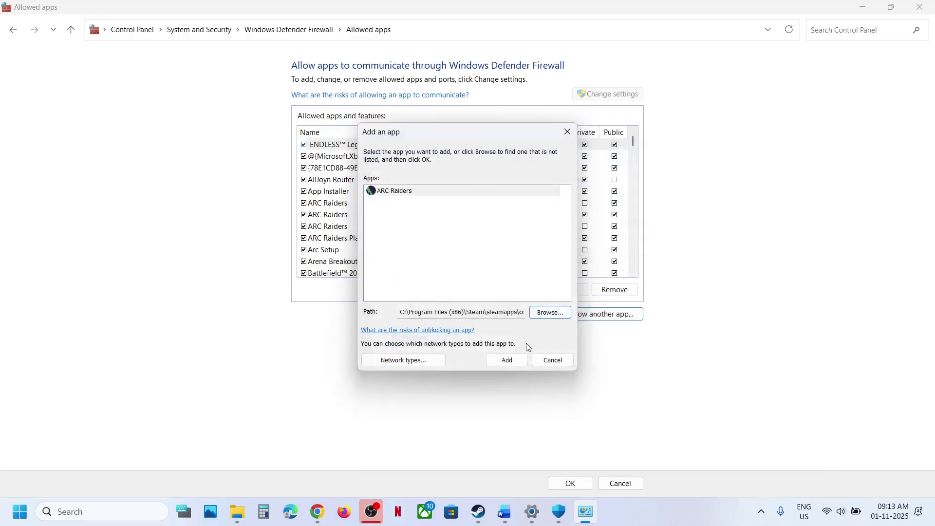
left_click(519, 364)
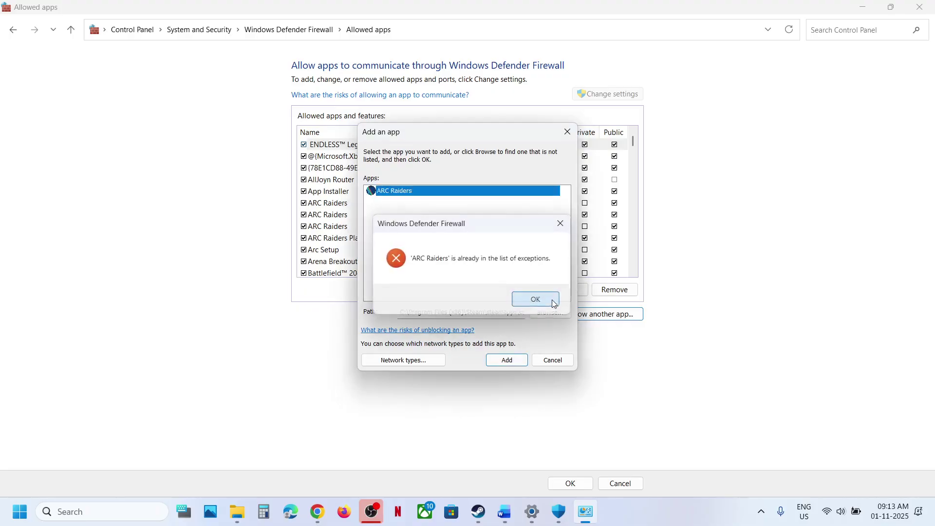
left_click(531, 298)
Try allowing PioneerGame.exe from the Arc Raiders folder; Embark Game Launcher is already listed
left_click(553, 315)
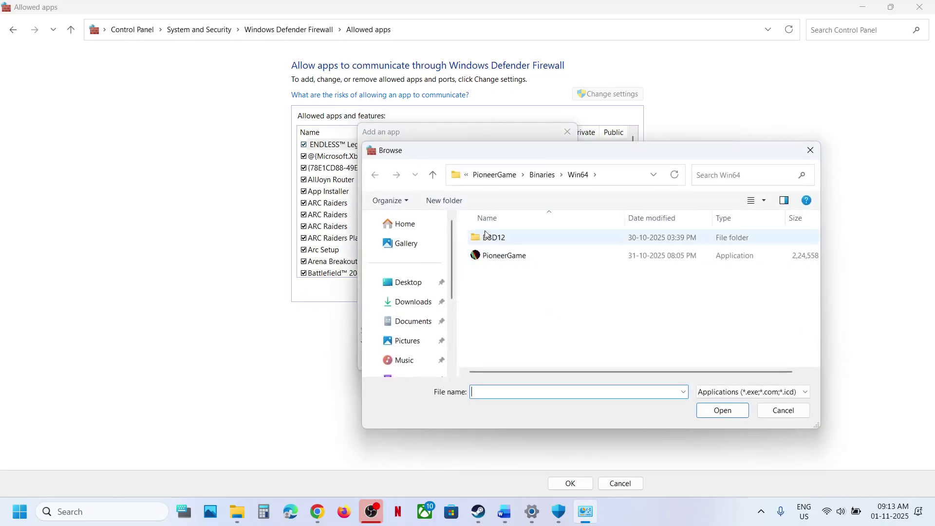
left_click(433, 175)
left_click(433, 175)
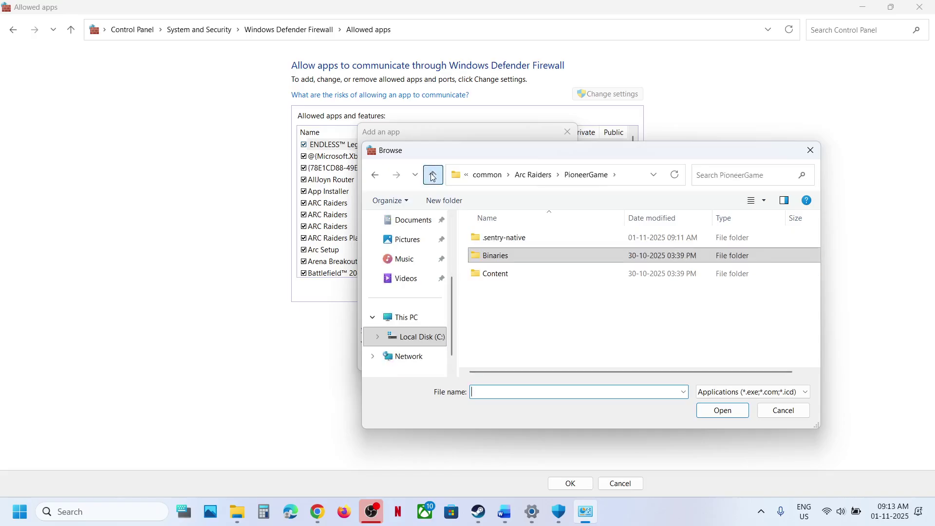
left_click(433, 175)
left_click(508, 309)
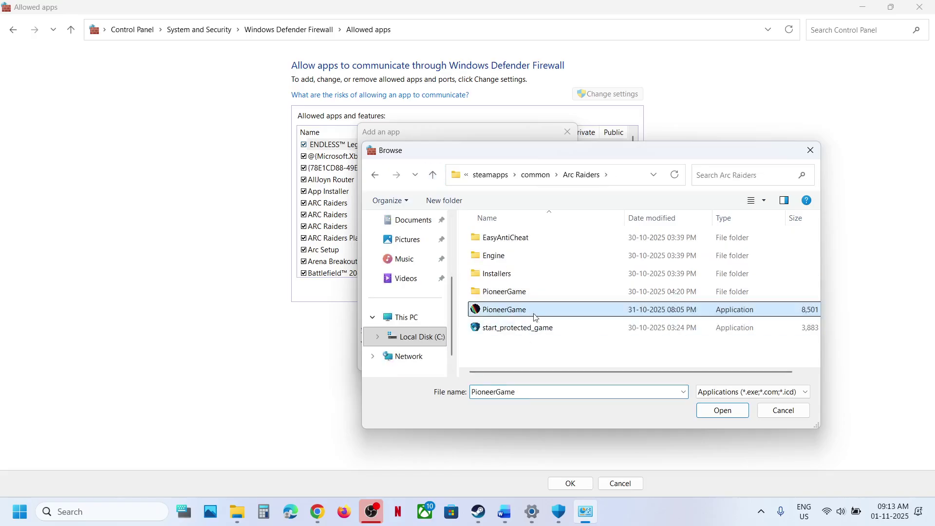
left_click(713, 413)
left_click(507, 360)
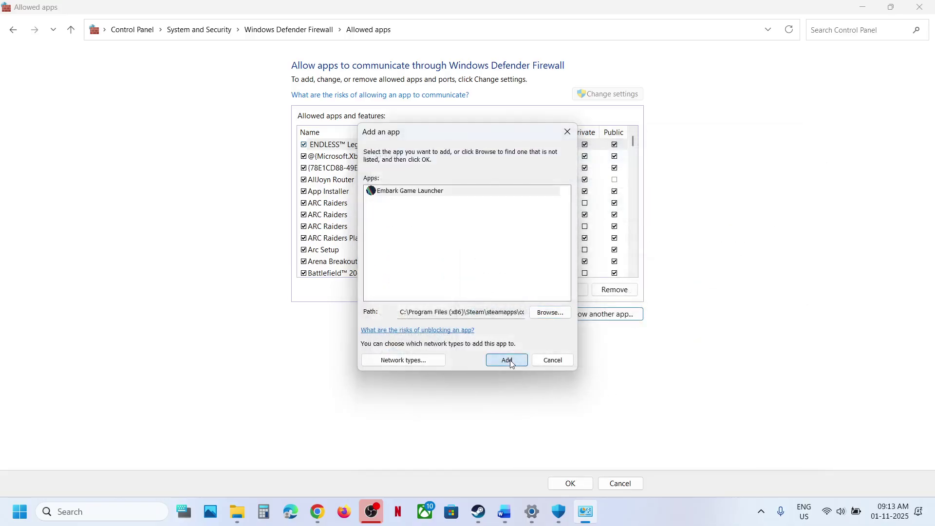
left_click(548, 301)
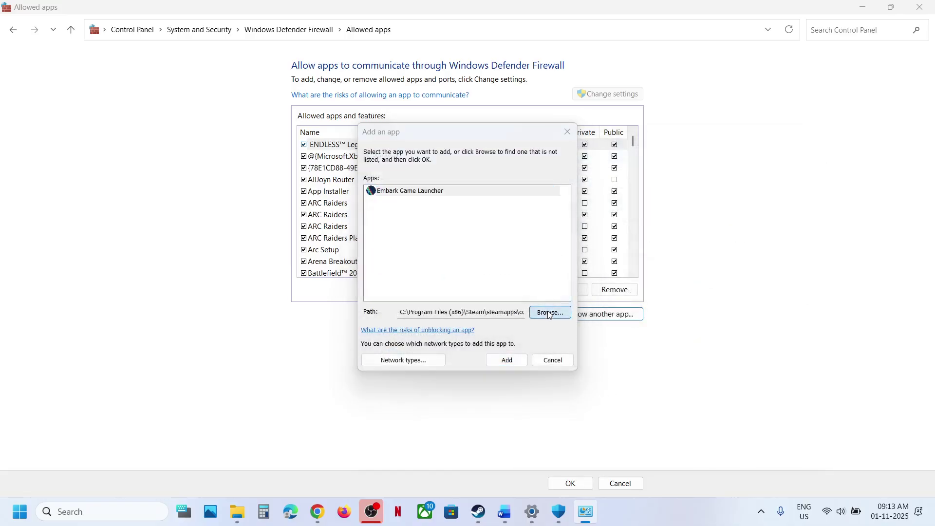
Try allowing start_protected_game.exe; Easy Anti-Cheat Bootstrapper (EOS) is already listed
left_click(548, 311)
left_click(519, 330)
left_click(722, 412)
left_click(522, 362)
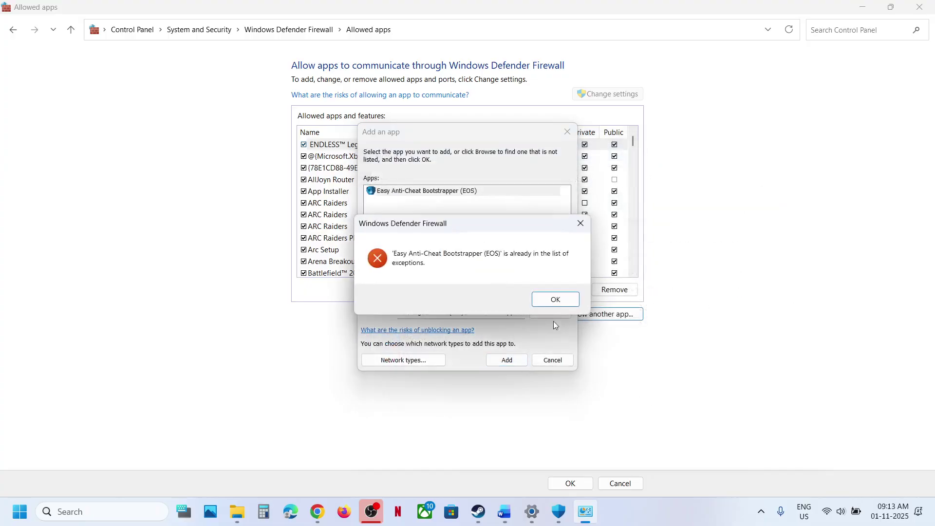
left_click(559, 302)
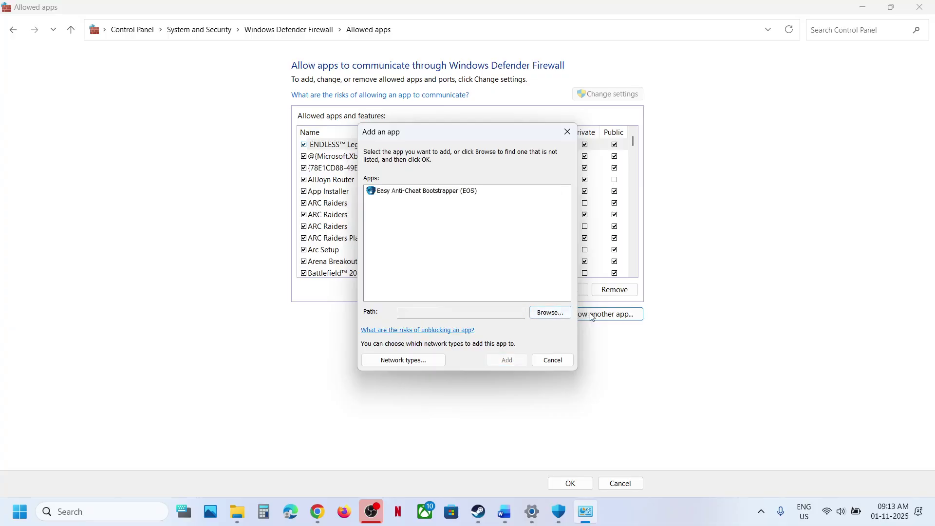
Add EasyAntiCheat_EOS_Setup.exe as Easy Anti-Cheat Service (EOS) and close the window
left_click(553, 316)
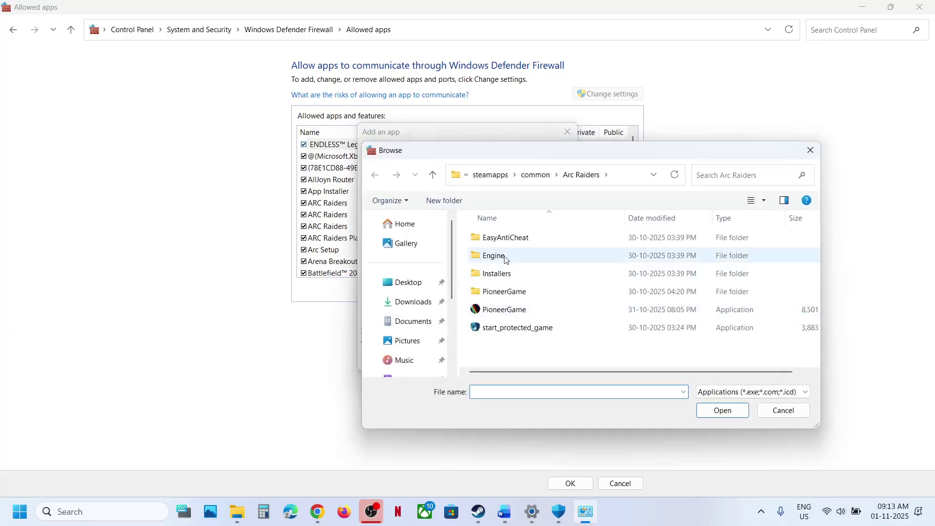
double_click(502, 239)
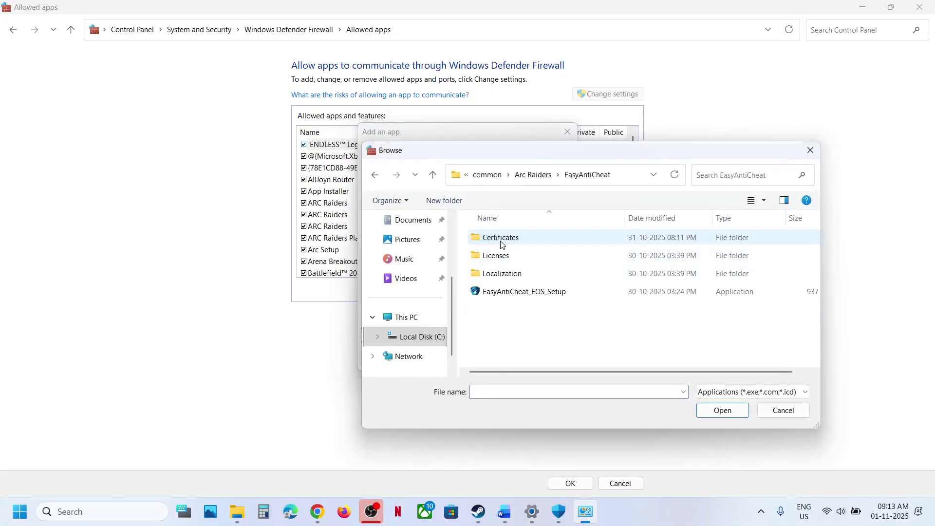
left_click(505, 292)
left_click(703, 413)
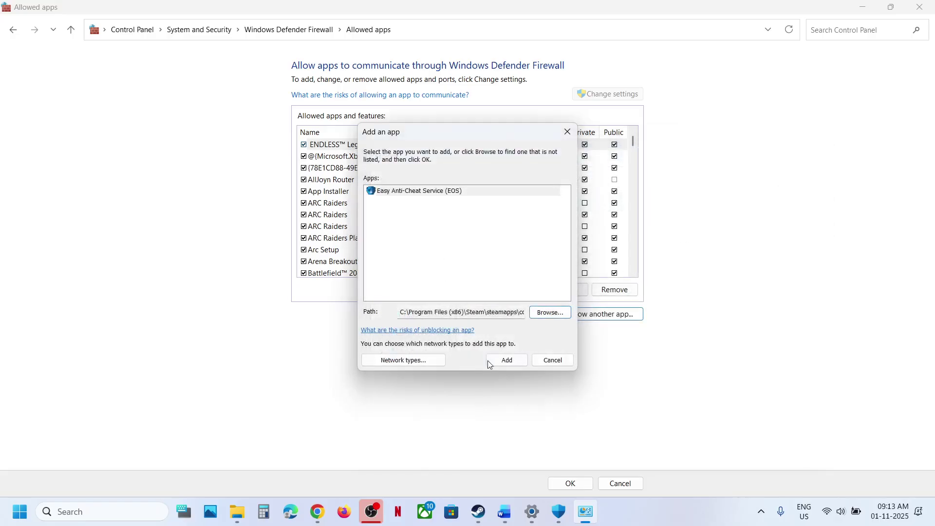
left_click(499, 365)
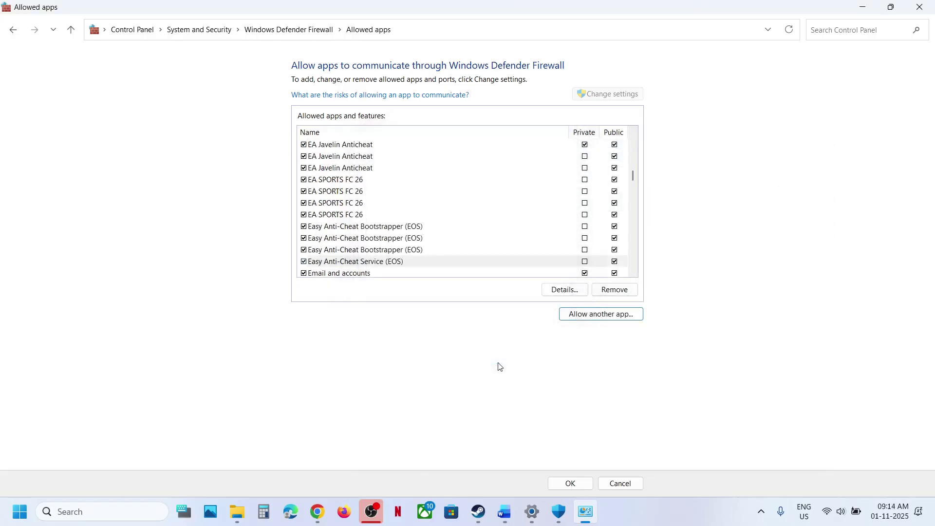
left_click(925, 12)
Close Windows Security and Settings, then highlight the antivirus and third-party app notes in Word
left_click(924, 11)
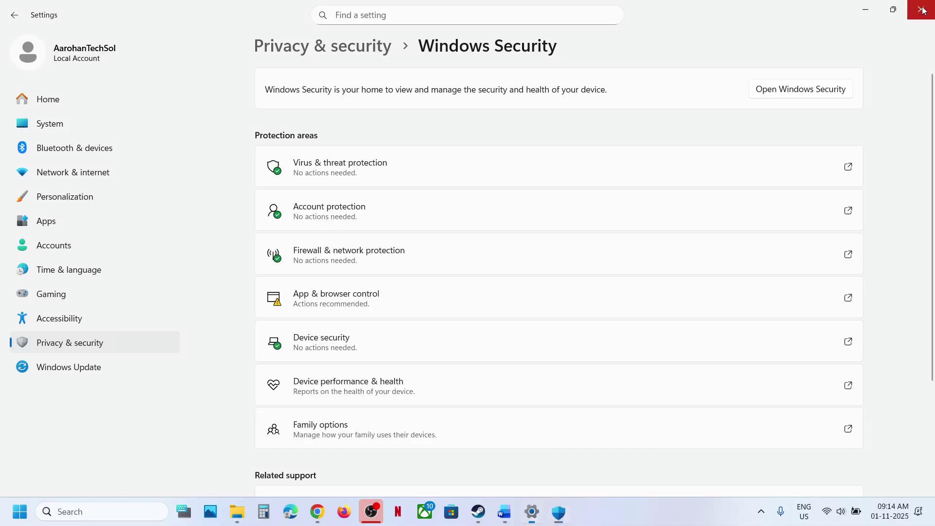
left_click(925, 11)
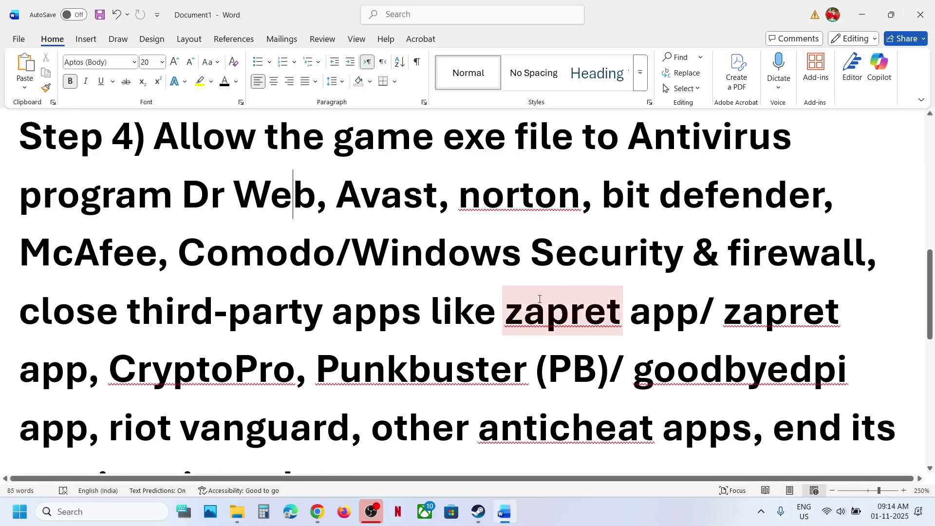
left_click_drag(350, 190, 635, 262)
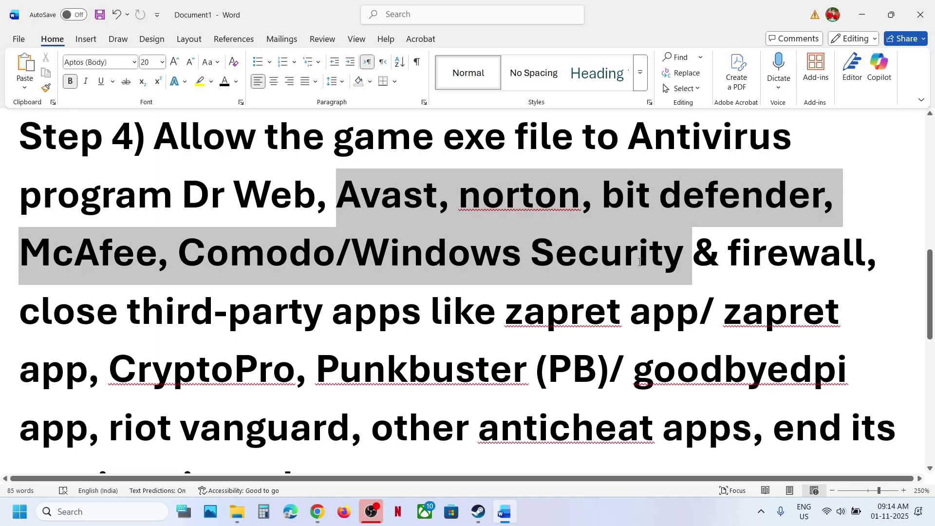
left_click_drag(640, 262, 641, 266)
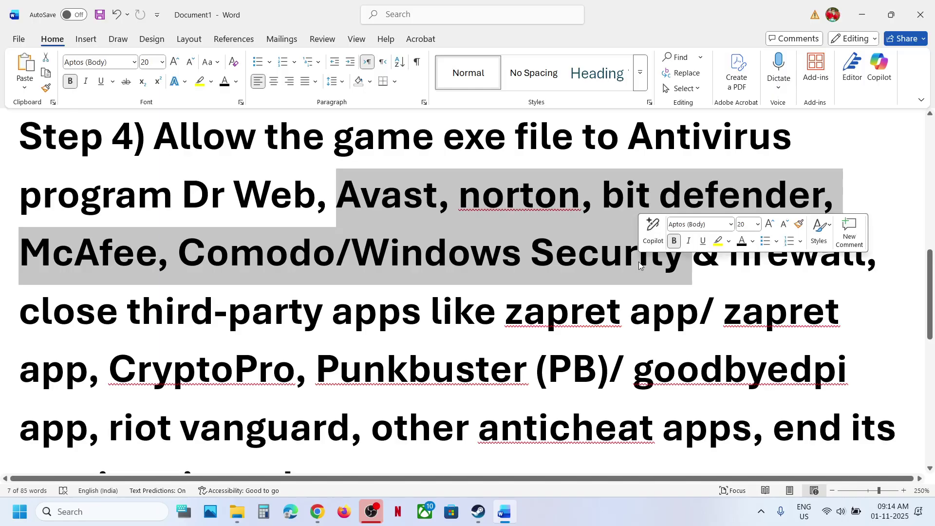
scroll(339, 296, "down", 2)
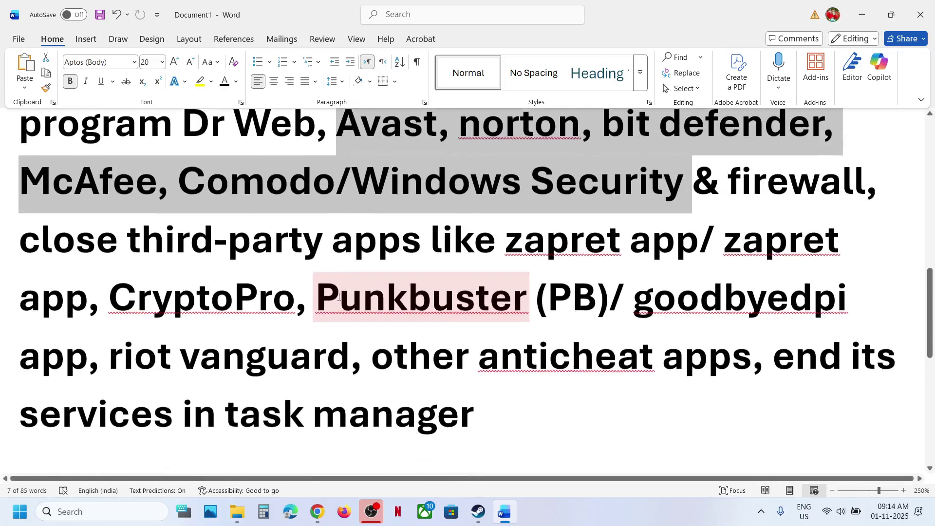
left_click_drag(506, 242, 680, 338)
left_click(480, 351)
Check the background apps in the system tray, including Adobe and Steam
left_click(763, 514)
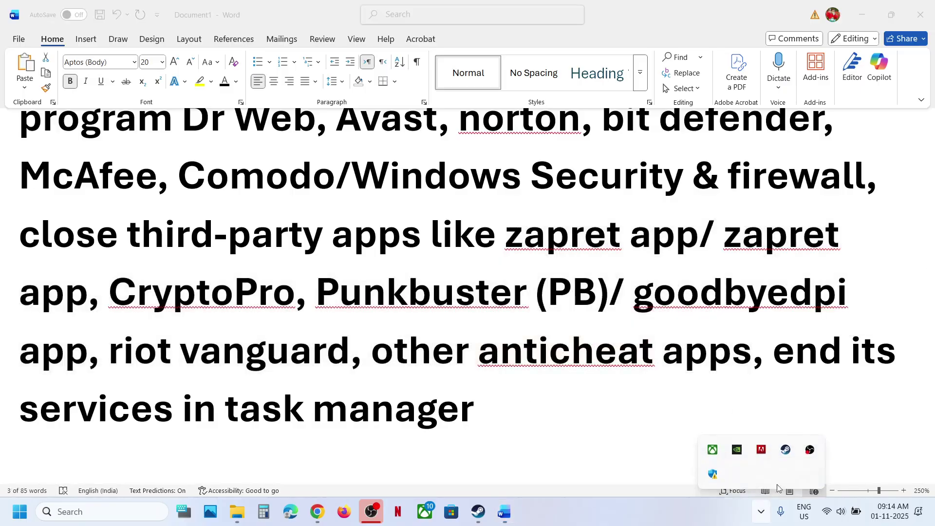
right_click(763, 451)
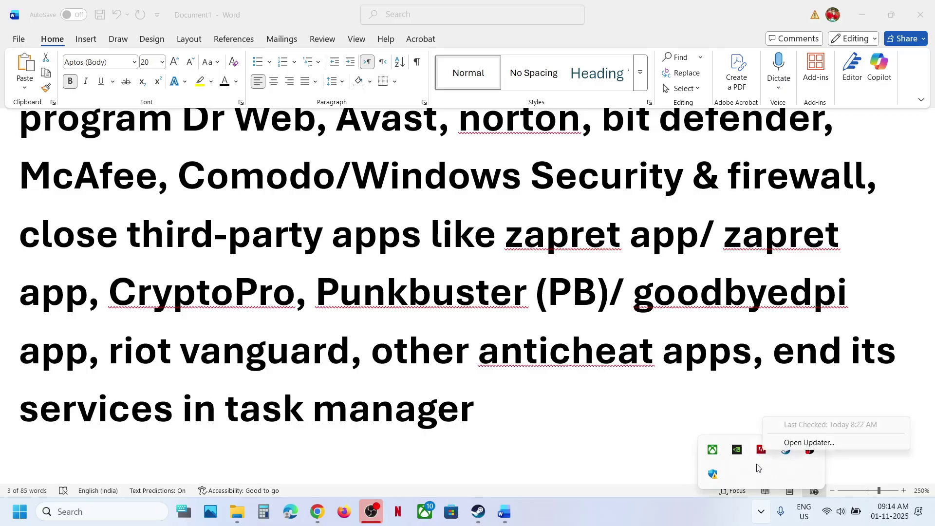
left_click(756, 470)
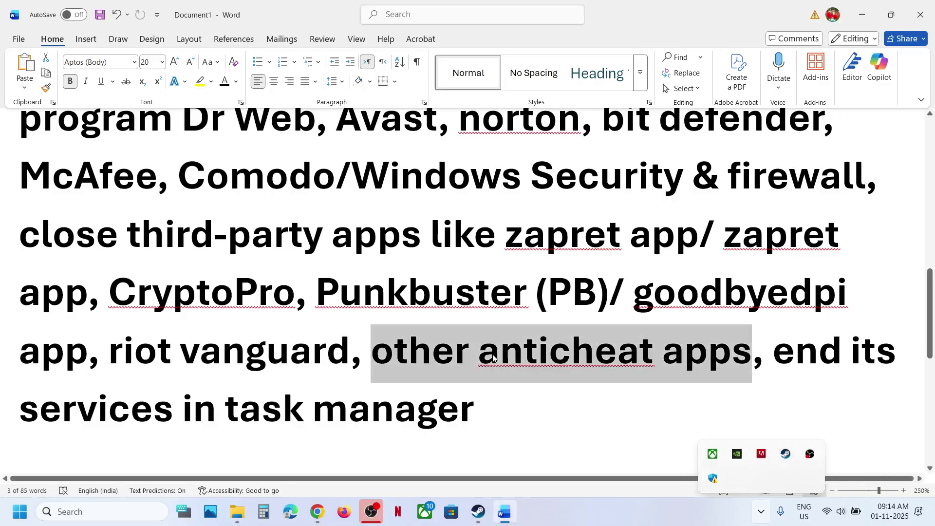
left_click(785, 449)
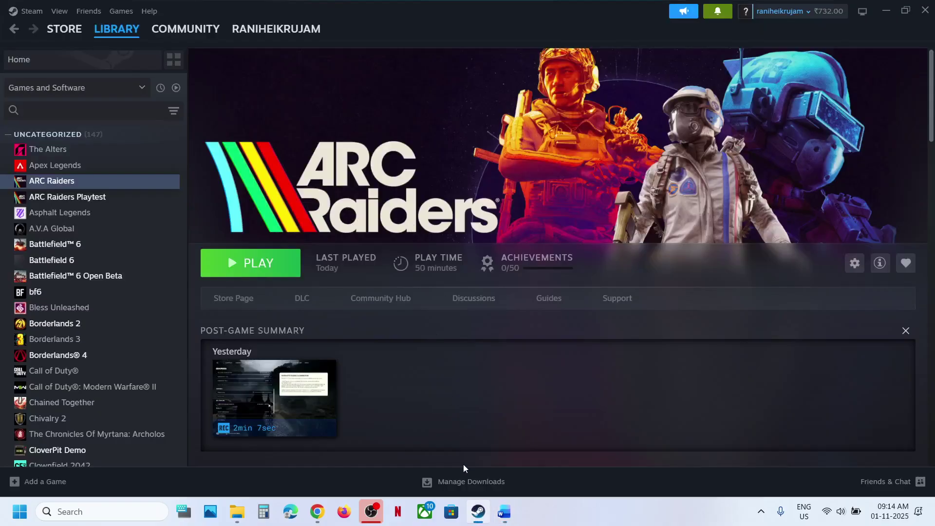
left_click(477, 514)
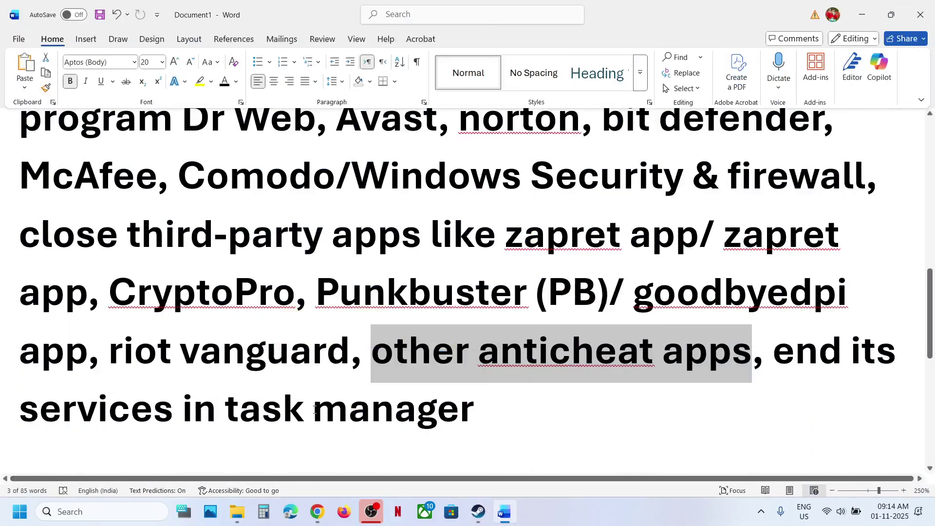
Highlight the Word note about ending services in Task Manager
left_click_drag(778, 354, 480, 412)
right_click(18, 520)
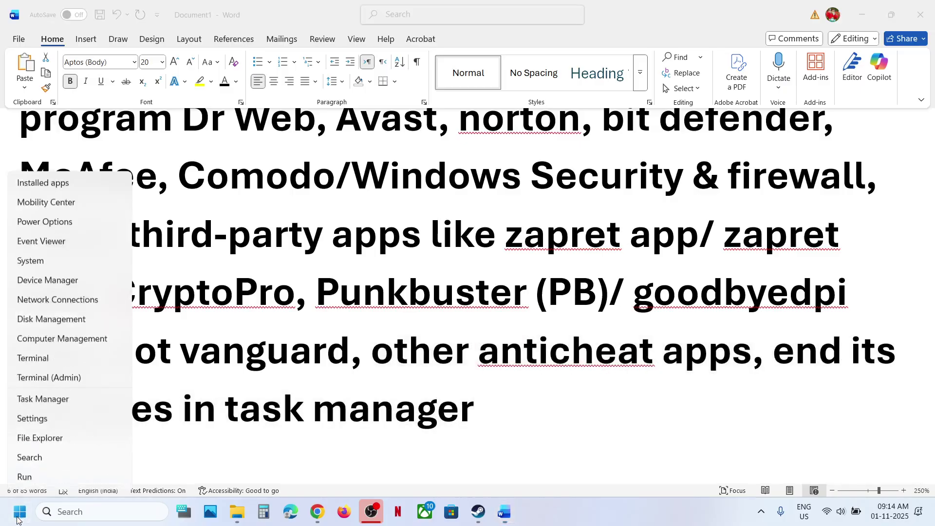
left_click(420, 297)
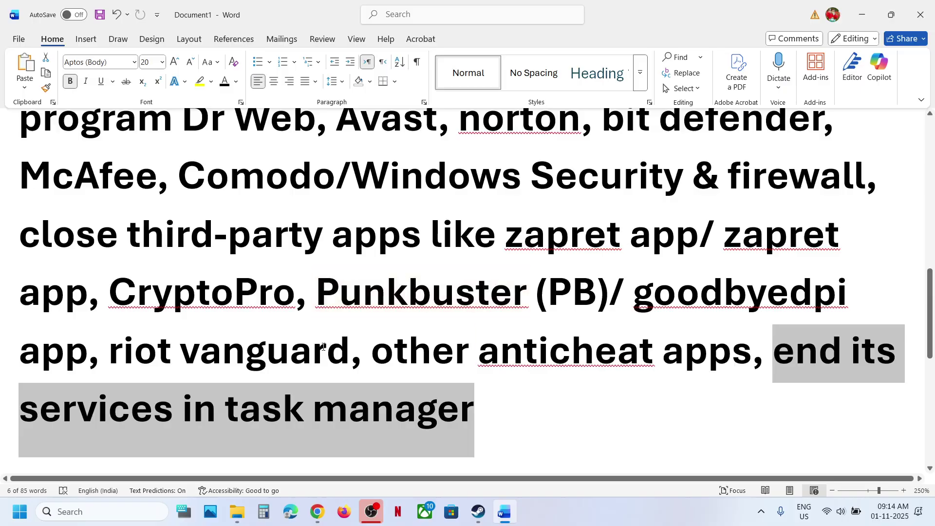
scroll(324, 346, "up", 2)
scroll(324, 347, "down", 3)
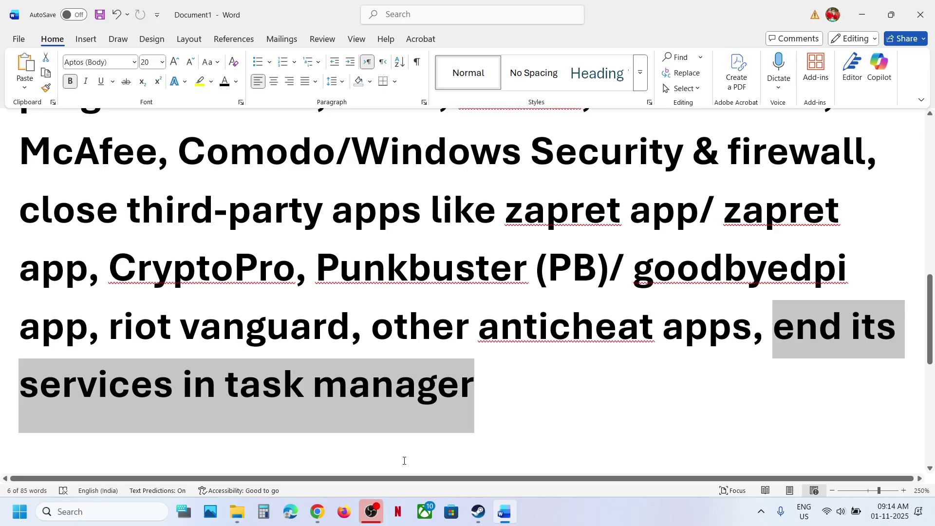
Browse ARC Raiders' local files from Steam and select start_protected_game
key("alt+Tab")
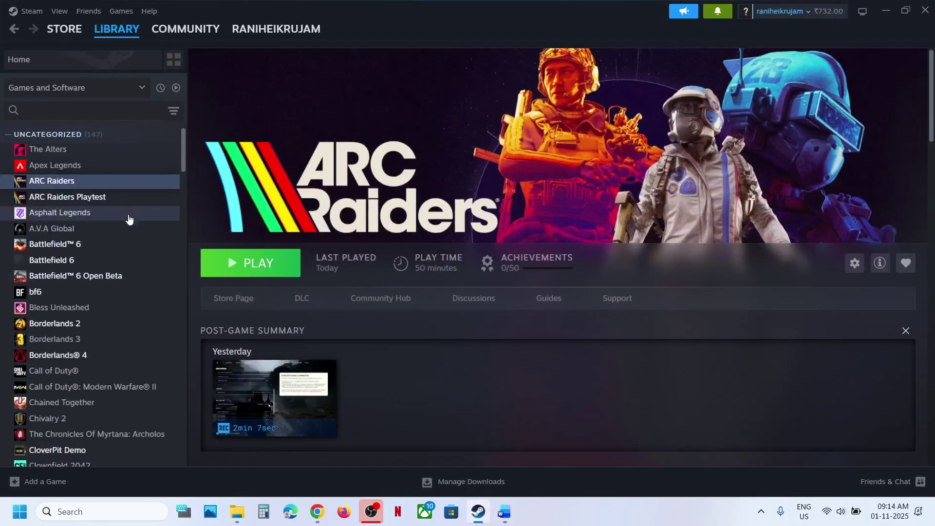
right_click(120, 185)
mouse_move(166, 256)
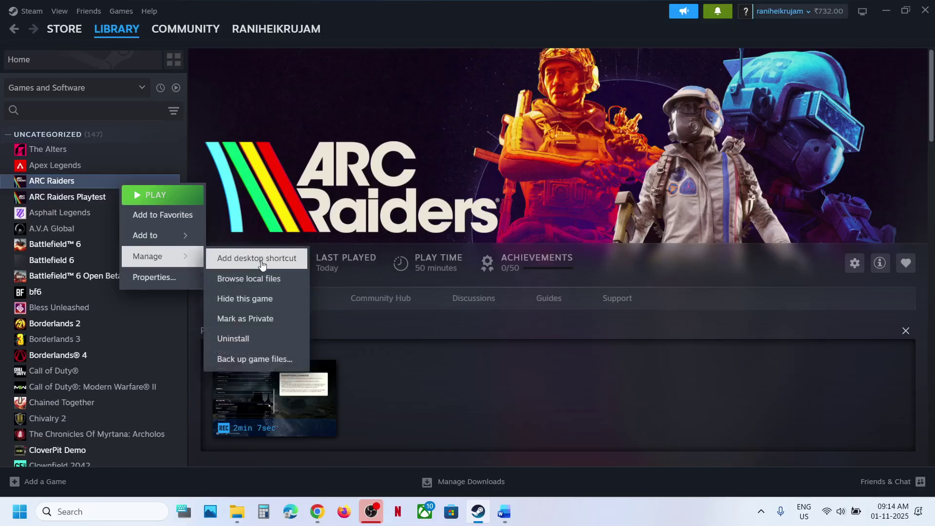
left_click(261, 278)
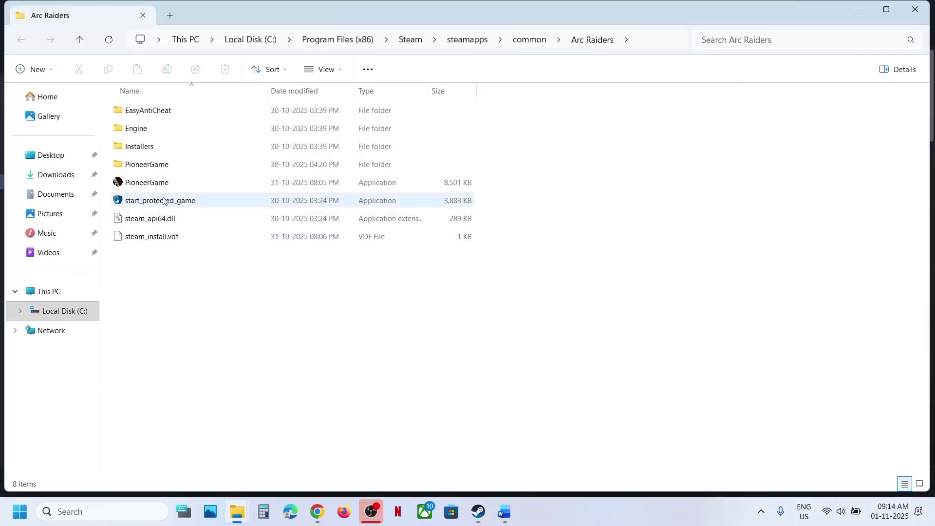
left_click(153, 204)
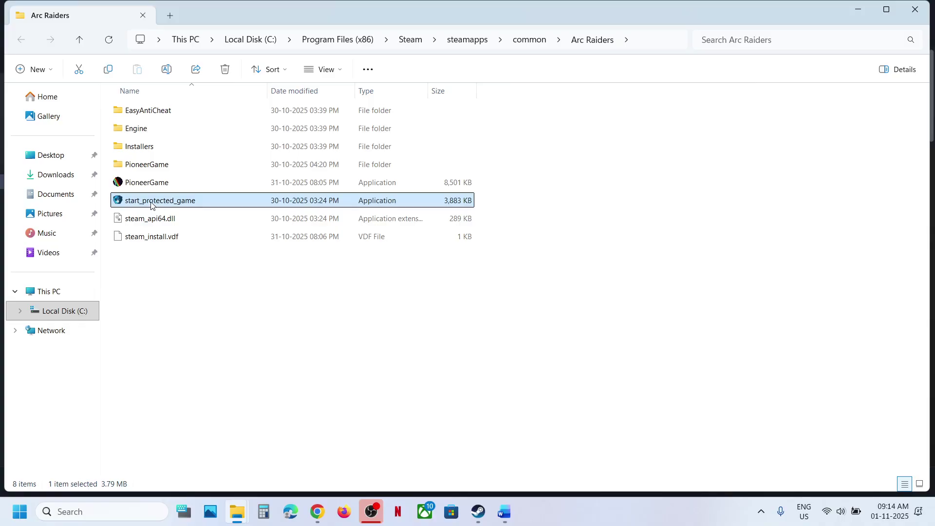
Navigate into the PioneerGame\Binaries\Win64 folder
right_click(152, 204)
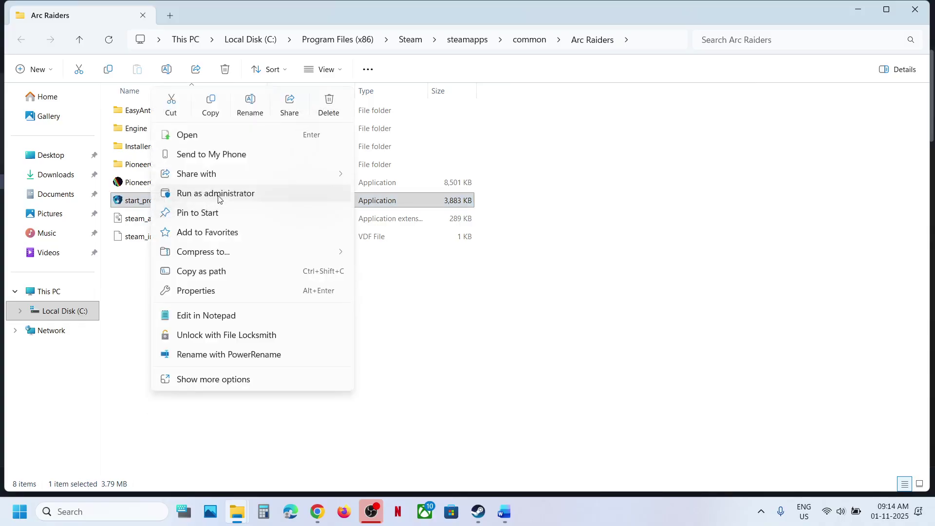
left_click(131, 183)
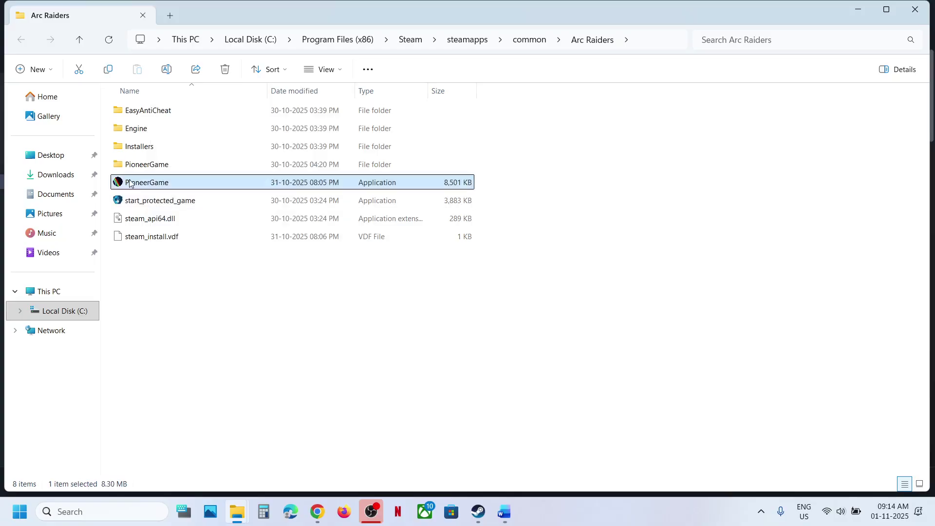
right_click(130, 183)
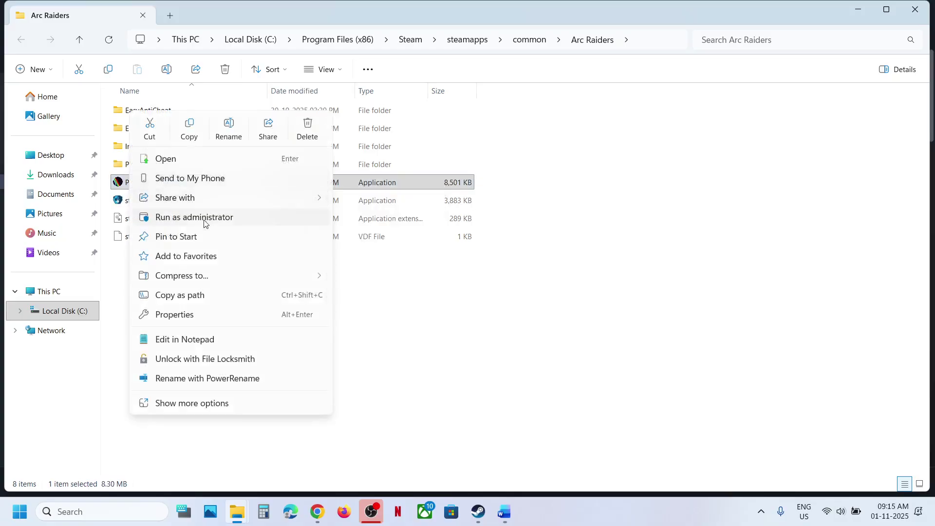
left_click(122, 168)
double_click(147, 165)
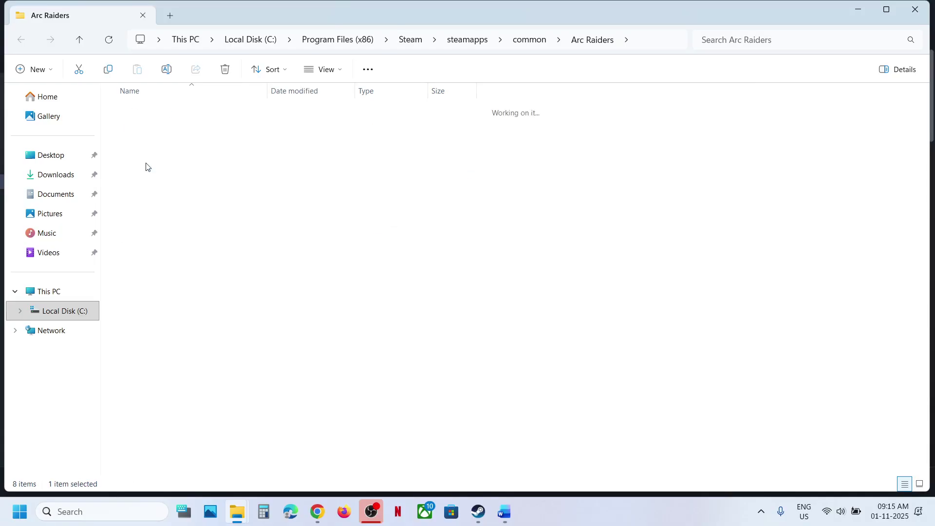
double_click(148, 128)
left_click(149, 112)
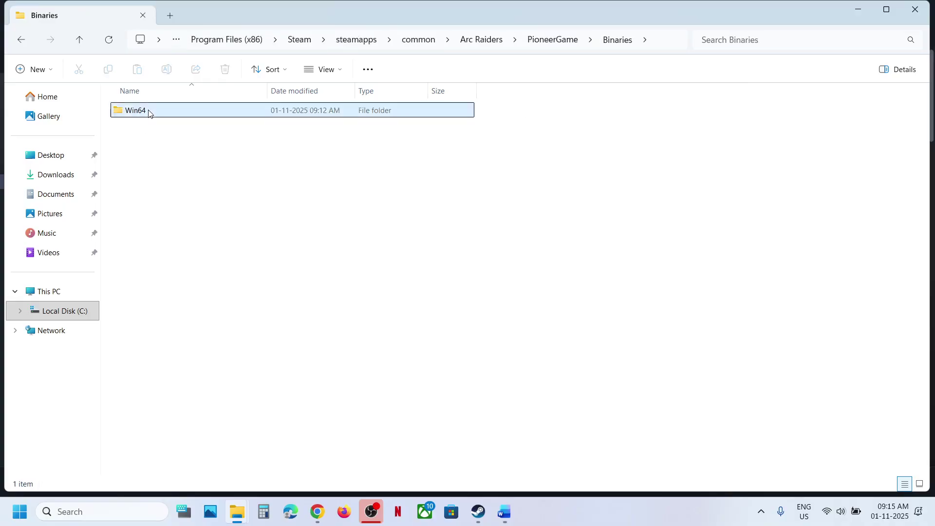
double_click(149, 112)
Set PioneerGame.exe to run as administrator in Compatibility, then return to Word's next step
right_click(155, 204)
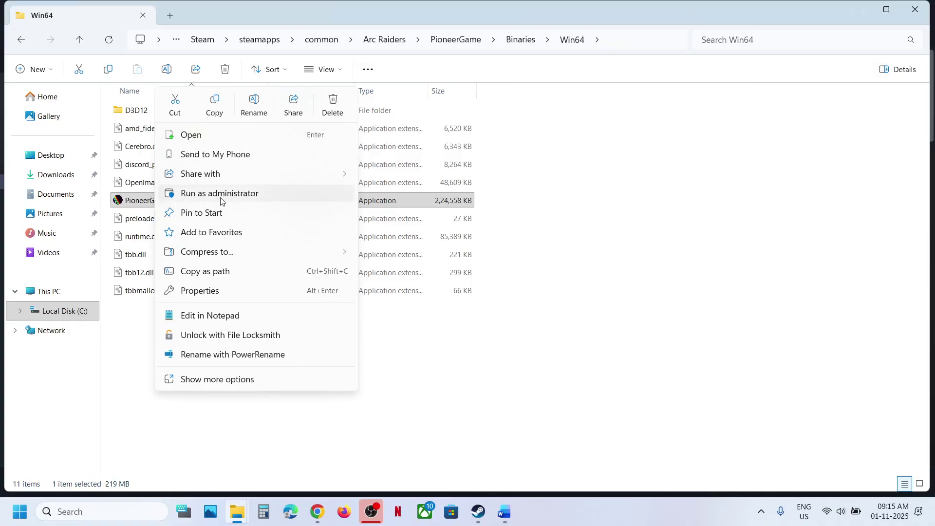
left_click(207, 292)
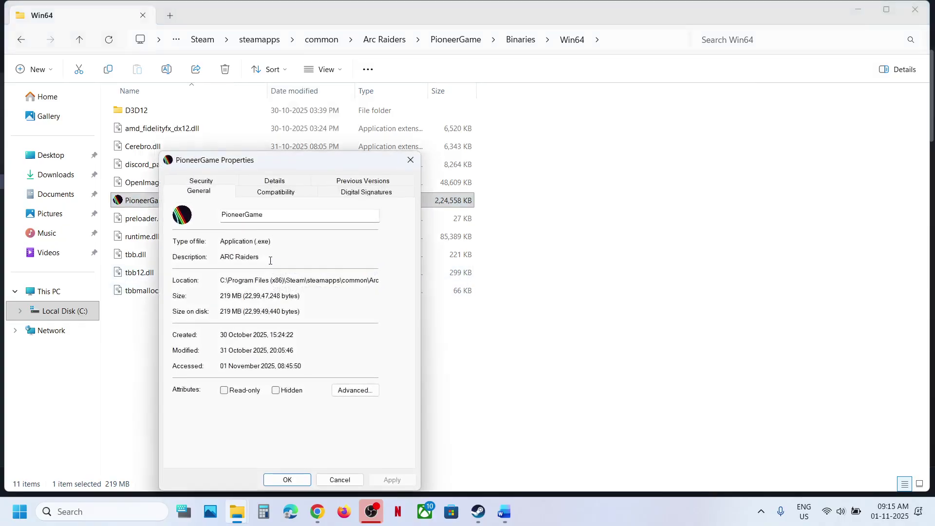
left_click(260, 193)
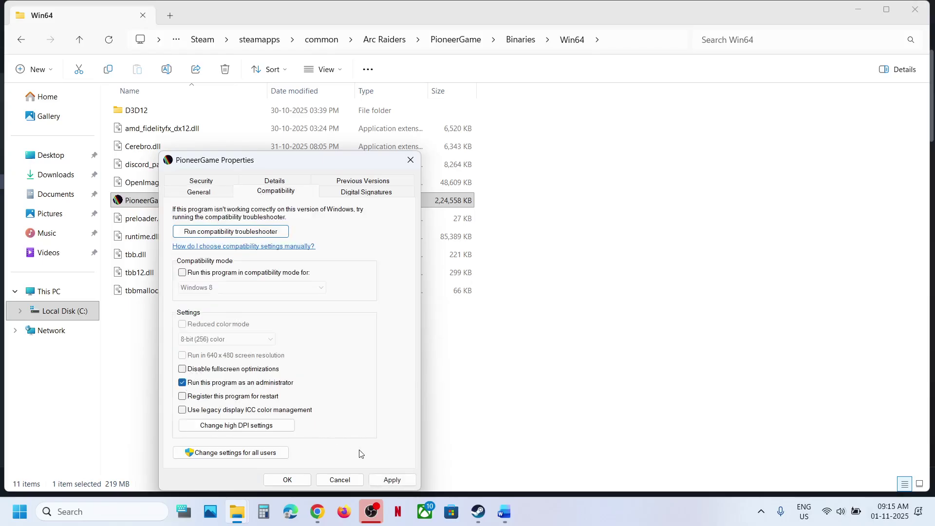
left_click(392, 479)
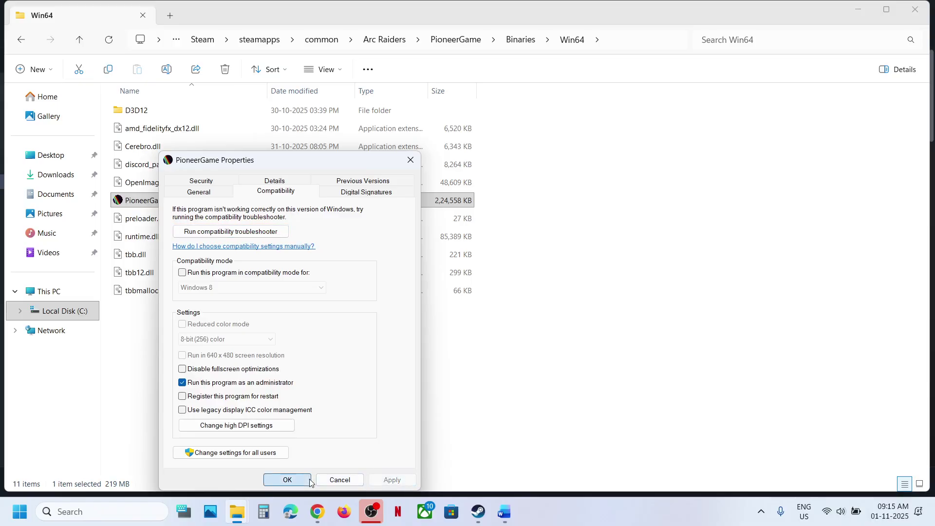
left_click(287, 480)
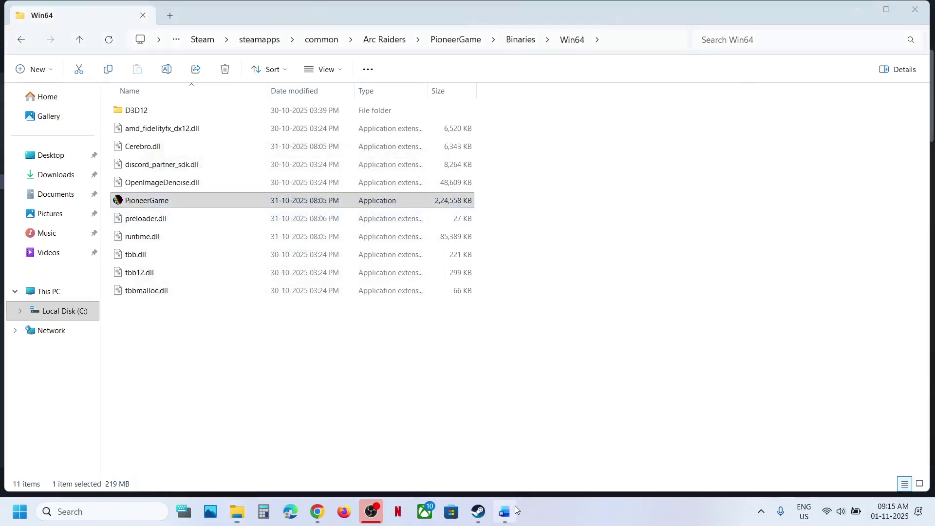
left_click(509, 509)
scroll(385, 318, "down", 5)
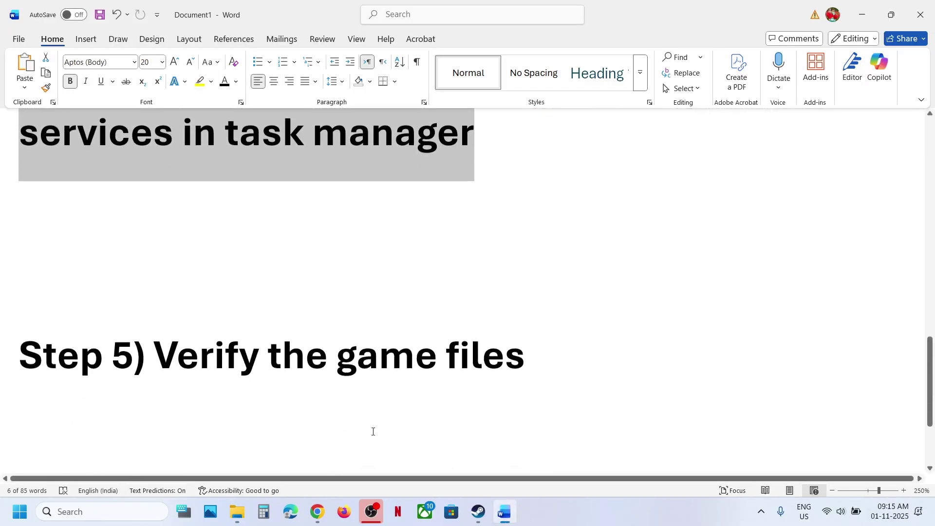
View ARC Raiders' Installed Files properties in Steam (32.72 GB on drive C), then close them
left_click(478, 510)
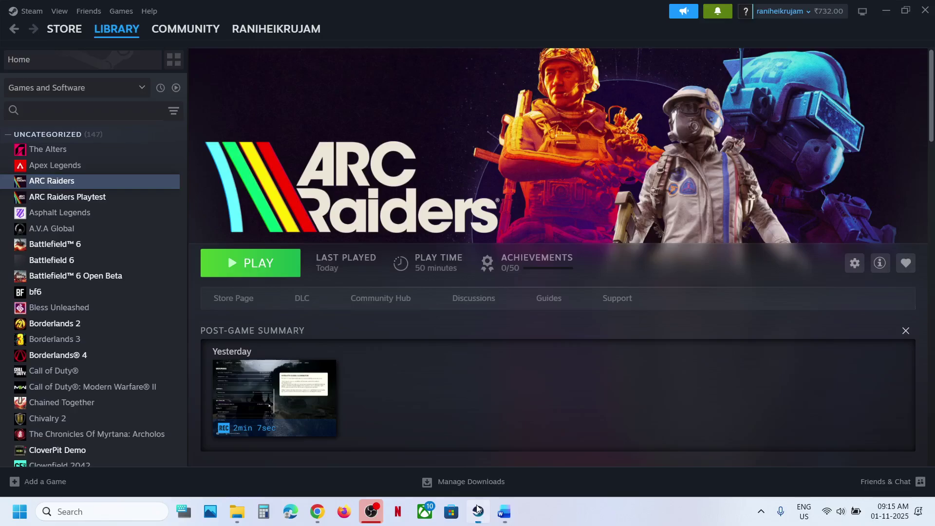
right_click(83, 181)
left_click(126, 281)
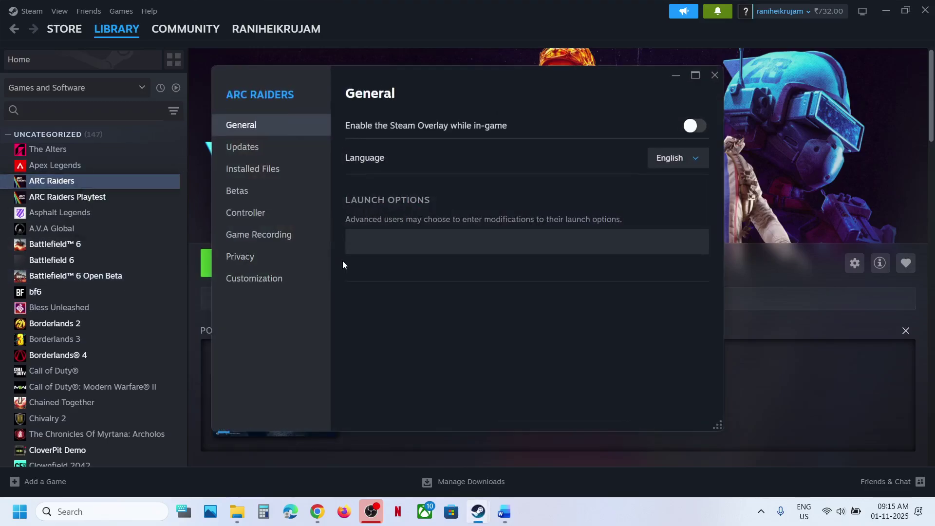
left_click(263, 170)
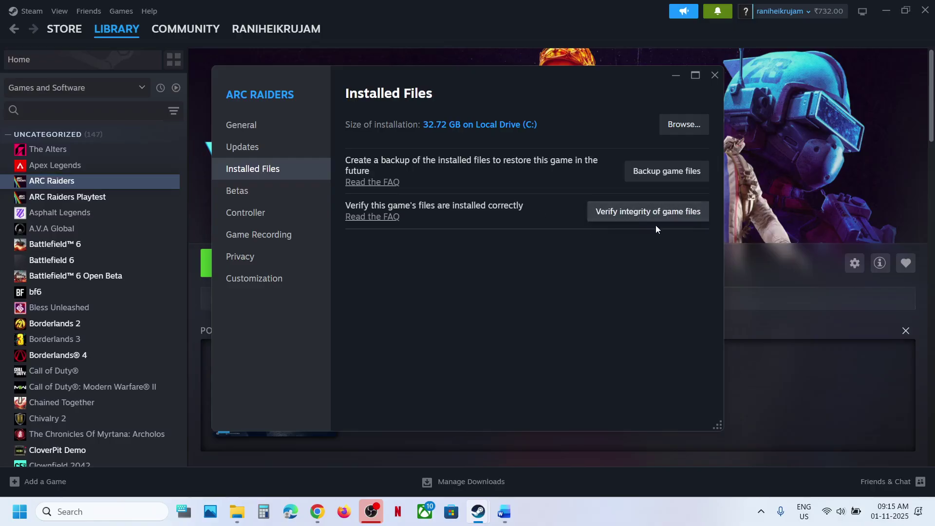
left_click(715, 76)
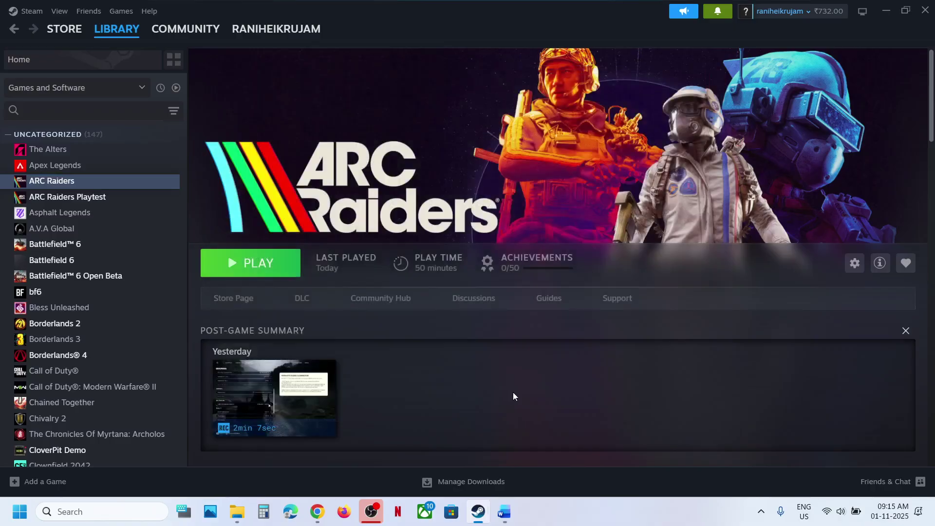